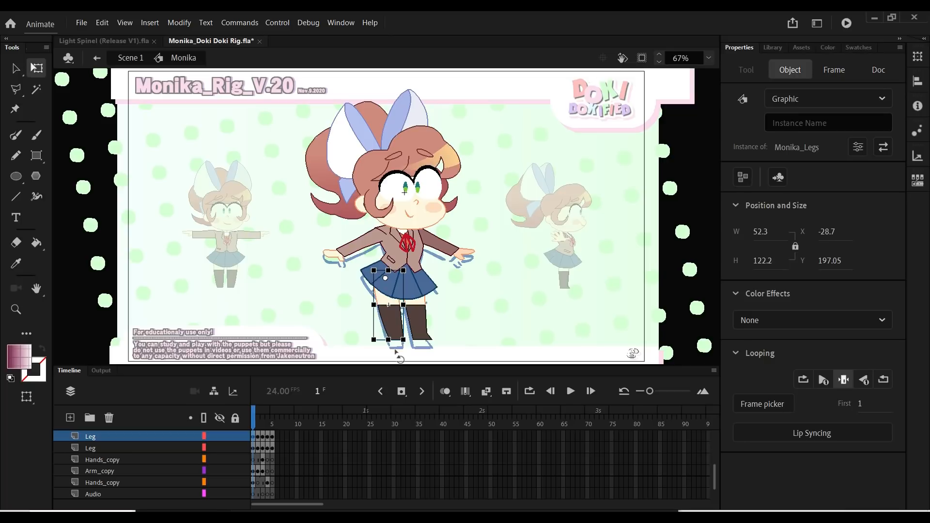
Open the Monika_Legs symbol, examine its leg poses over frames 1 to 6, and return to the Monika symbol
double_click(400, 327)
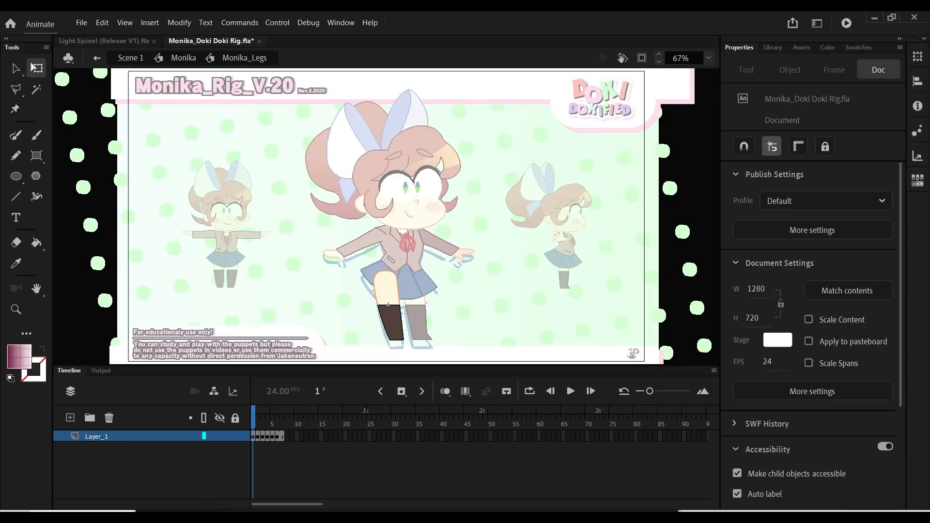
key(period)
key(period)
key(period)
key(period)
key(period)
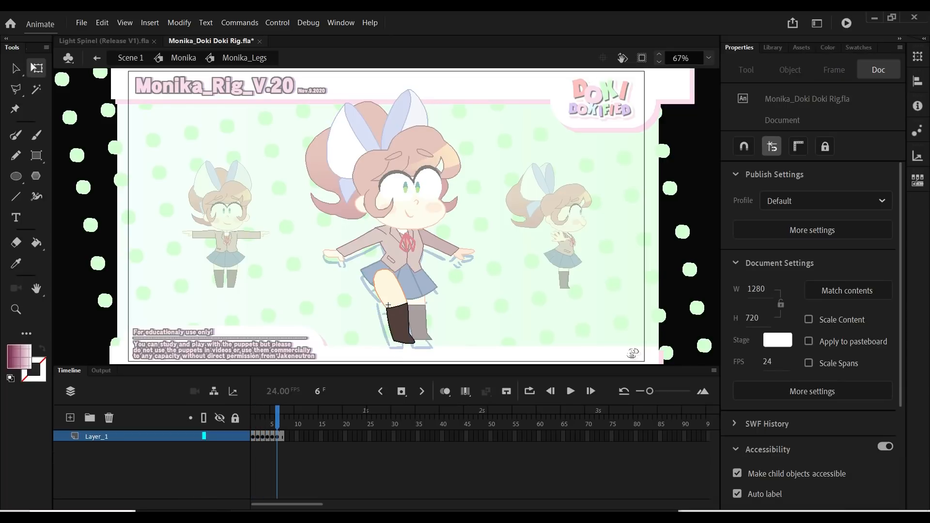
key(comma)
key(comma)
key(comma)
key(comma)
key(comma)
click(184, 58)
Open the Monika_Skirt symbol, play its timeline to examine the skirt shapes, and return to the Monika symbol
double_click(398, 276)
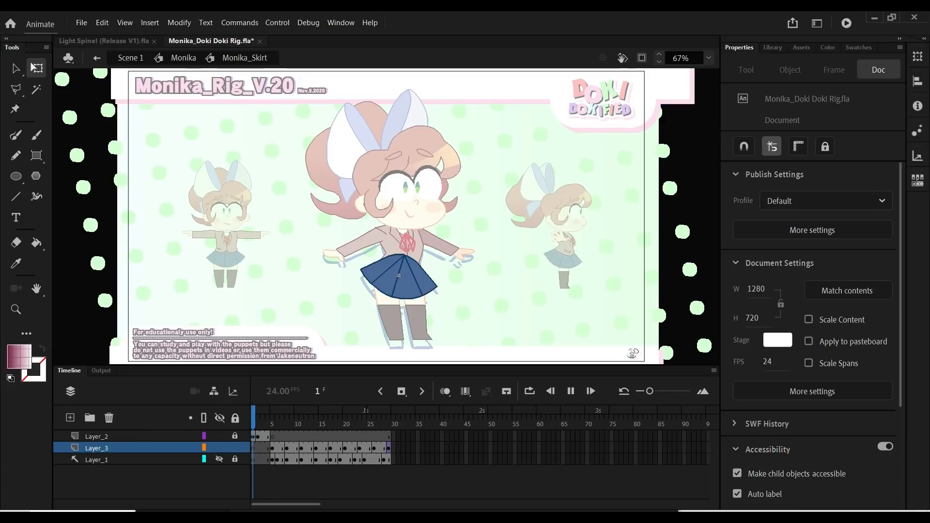
key(Return)
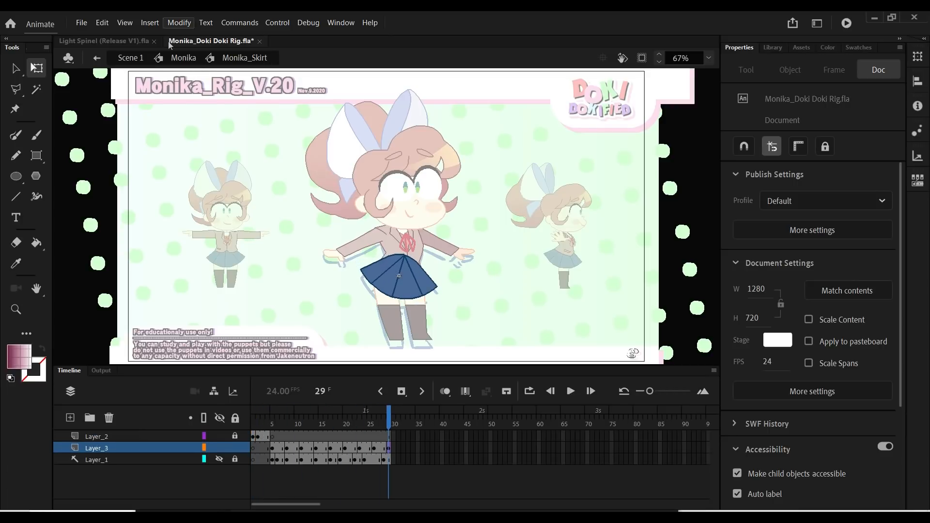
click(183, 59)
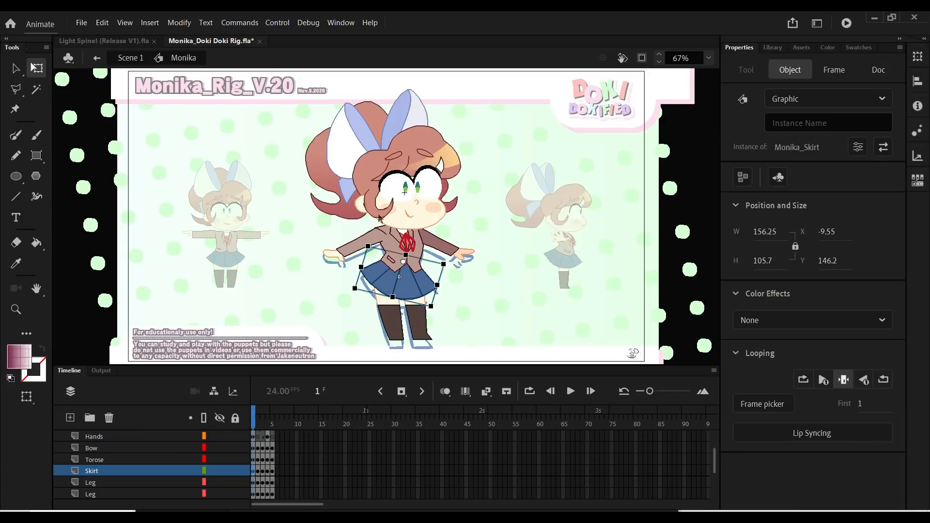
Examine the torso drawings in the Monika_Torose symbol frame by frame through frame 17, and return to the Monika symbol
click(395, 265)
double_click(395, 265)
key(period)
key(period)
key(period)
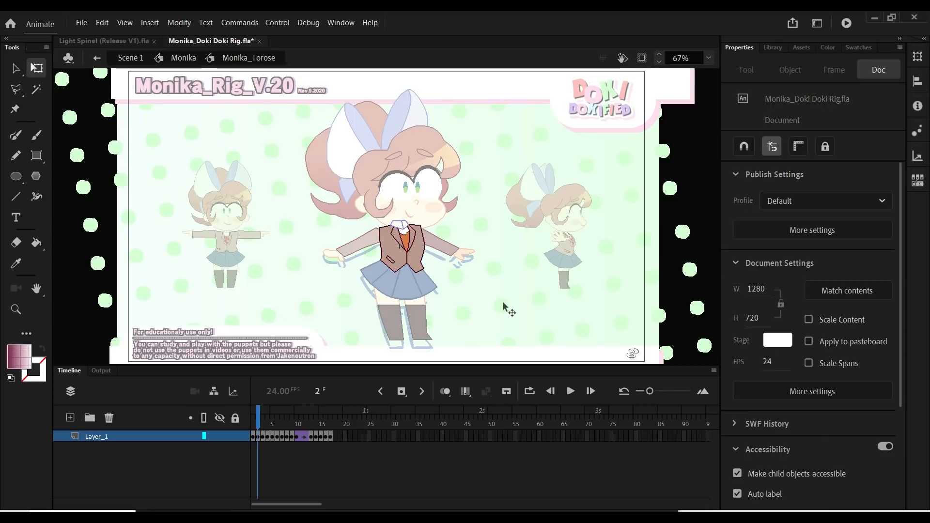
key(period)
key(period)
key(period)
key(period)
key(period)
key(period)
key(period)
key(period)
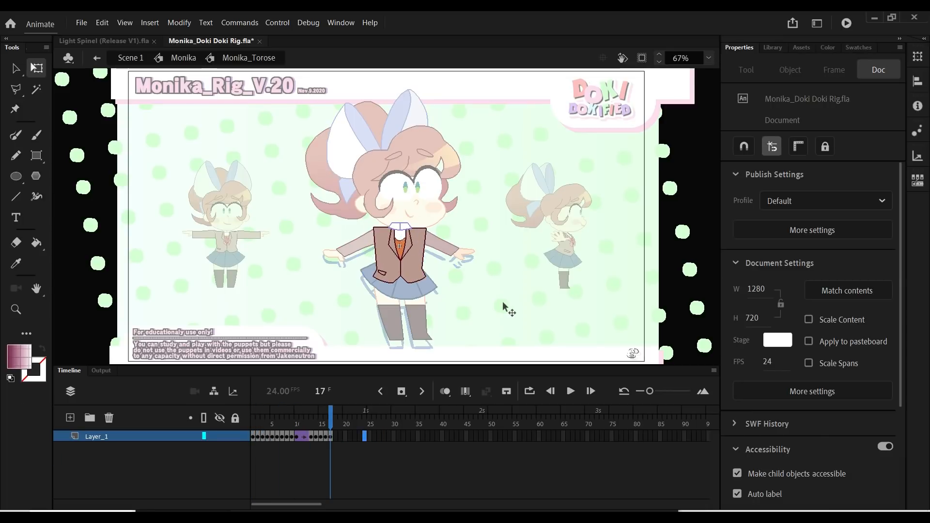
click(183, 58)
Open the Monika_Arms symbol from the arm beside the torso and examine its arm poses frame by frame
double_click(352, 251)
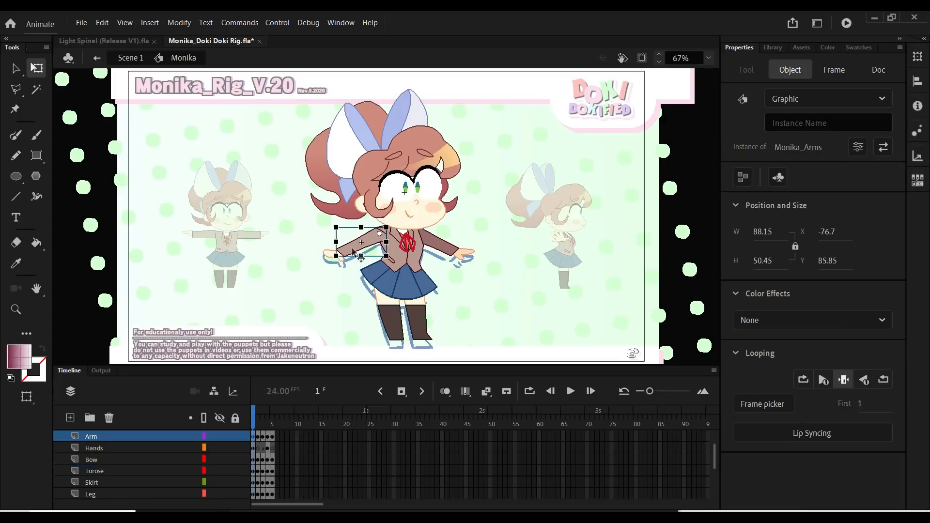
key(period)
key(period)
key(period)
key(period)
key(period)
key(period)
key(period)
key(period)
key(period)
key(period)
key(period)
key(period)
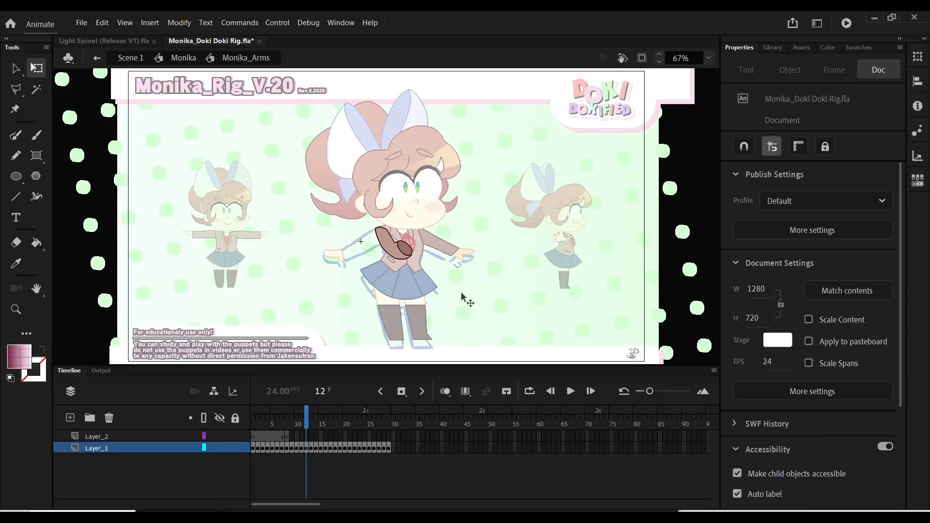
key(period)
key(period)
key(period)
key(period)
key(period)
key(period)
key(period)
key(period)
key(period)
key(period)
key(period)
key(period)
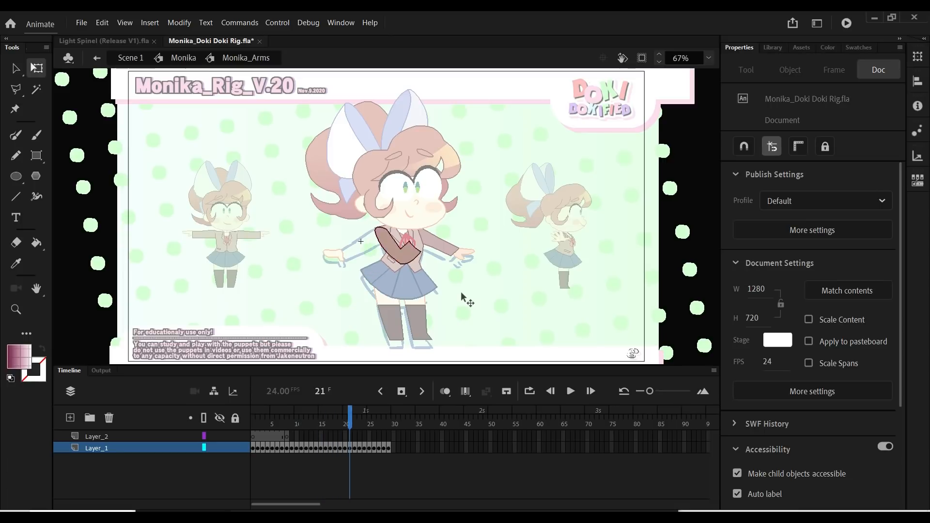
key(period)
key(period)
key(period)
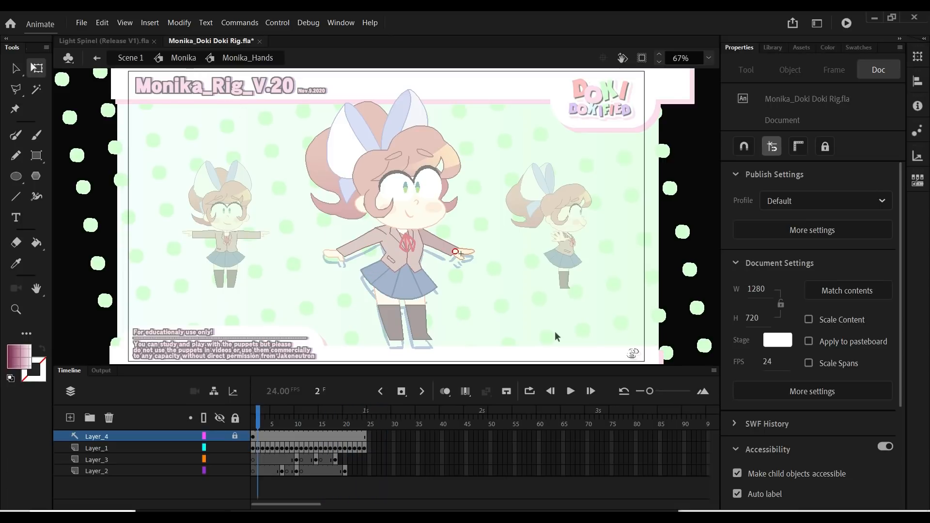
Examine the hand poses in the Monika_Hands symbol frame by frame through frame 13
key(period)
key(period)
key(period)
key(period)
key(period)
key(period)
key(period)
key(period)
key(period)
key(period)
key(period)
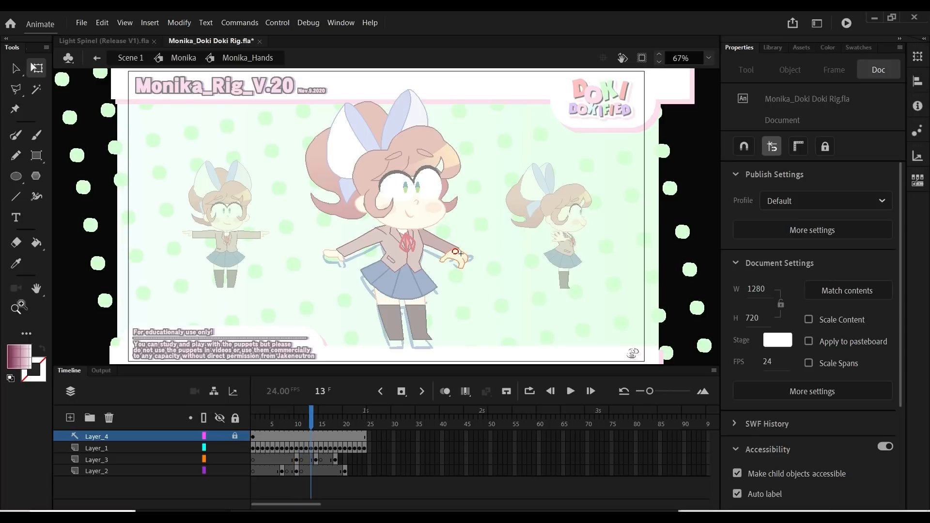
Replay the Monika_Hands timeline and step back through its frames to examine the hand drawings up close
key(z)
drag(403, 217, 482, 296)
key(comma)
key(comma)
key(comma)
key(comma)
key(comma)
key(comma)
key(comma)
key(comma)
key(comma)
key(comma)
key(comma)
key(comma)
key(Return)
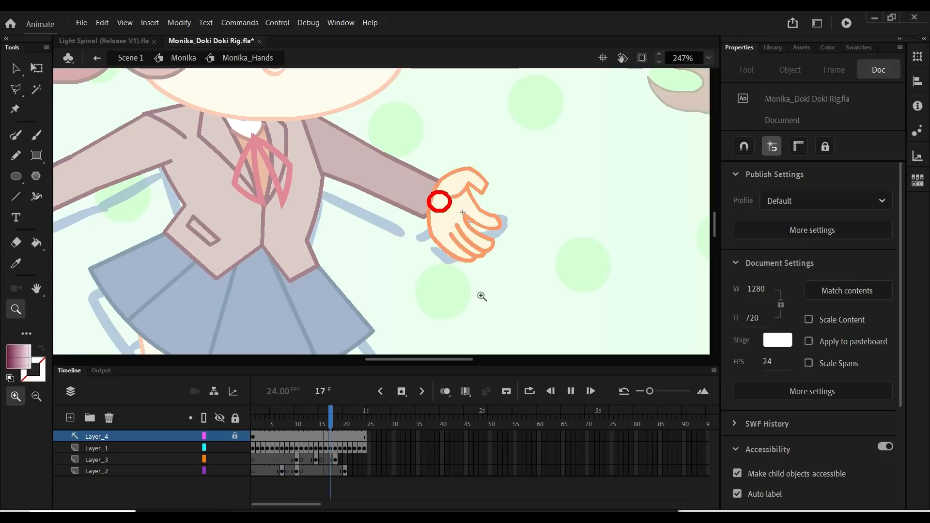
key(comma)
key(comma)
key(comma)
key(comma)
key(comma)
key(comma)
key(comma)
key(comma)
key(comma)
key(comma)
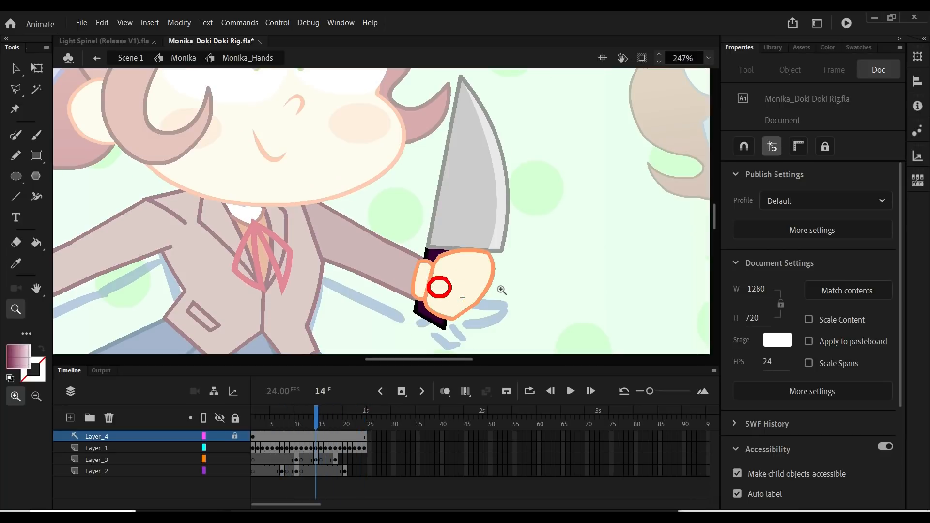
Open the Mouth symbol for editing in place and examine its mouth shapes frame by frame through frame 58
right_click(260, 146)
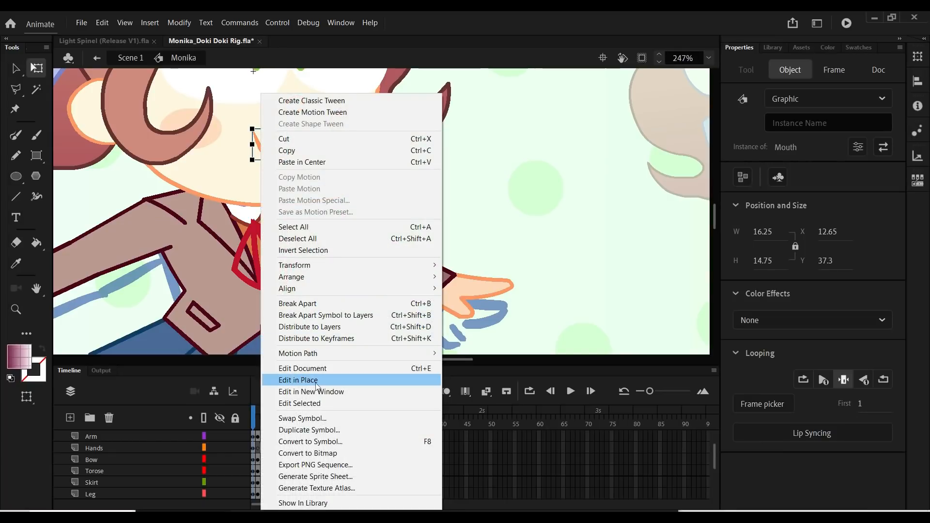
click(315, 382)
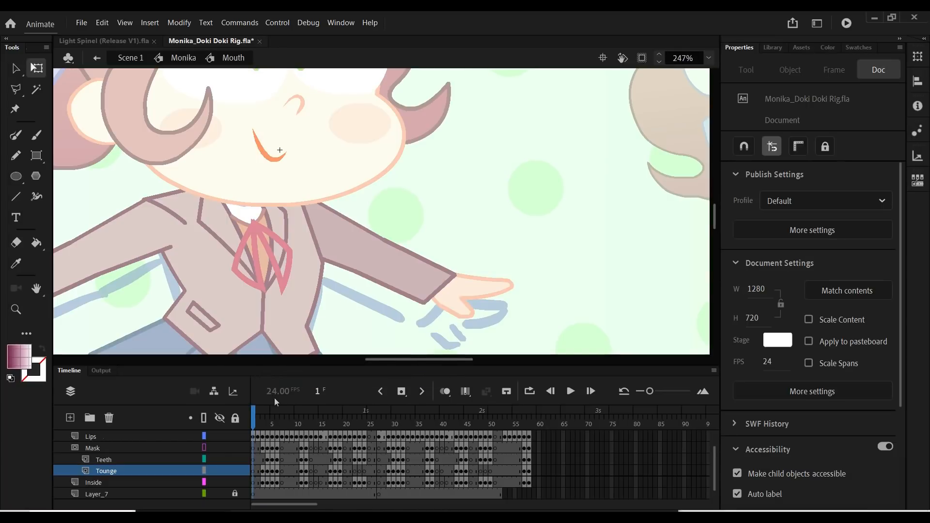
key(period)
key(period)
key(period)
key(period)
key(period)
key(period)
key(period)
key(period)
key(period)
key(period)
key(period)
key(period)
key(period)
key(period)
key(period)
key(period)
key(period)
key(period)
key(period)
key(period)
key(period)
key(period)
key(period)
key(period)
key(period)
key(period)
key(period)
key(period)
key(period)
key(period)
key(period)
key(period)
key(period)
key(period)
key(period)
key(period)
key(period)
key(period)
key(period)
key(period)
key(period)
key(period)
key(period)
key(period)
key(period)
key(period)
key(period)
key(period)
key(period)
key(period)
key(period)
key(period)
key(period)
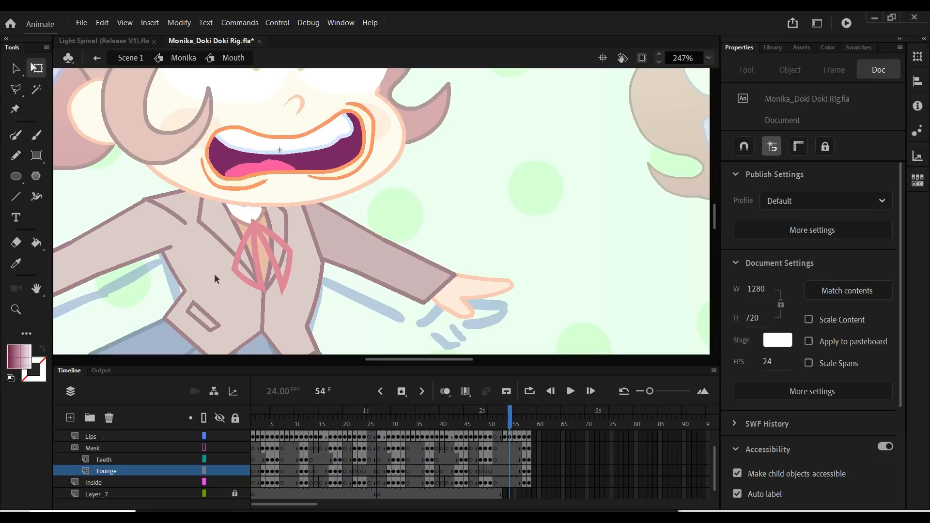
key(period)
key(period)
key(period)
key(period)
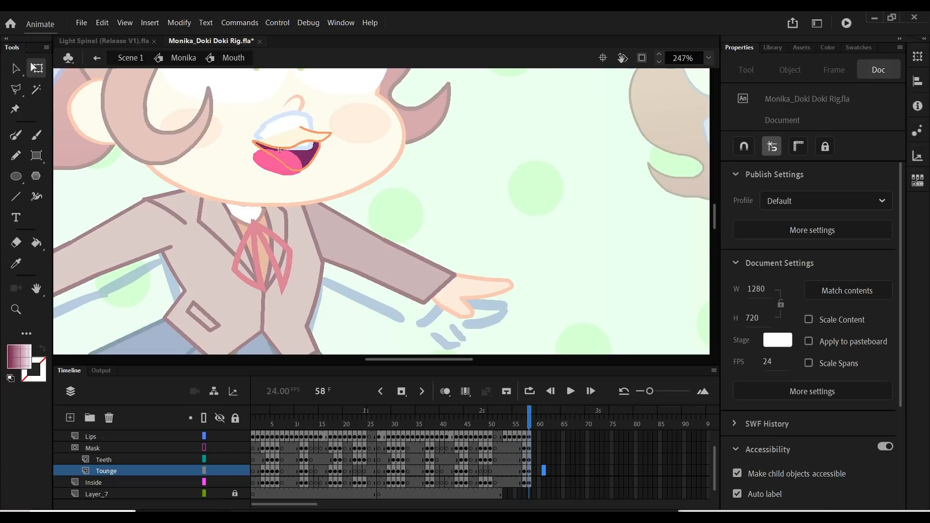
Step back through the Mouth symbol's frames from 58 to 1 to review every mouth shape
key(comma)
key(comma)
key(comma)
key(comma)
key(comma)
key(comma)
key(comma)
key(comma)
key(comma)
key(comma)
key(comma)
key(comma)
key(comma)
key(comma)
key(comma)
key(comma)
key(comma)
key(comma)
key(comma)
key(comma)
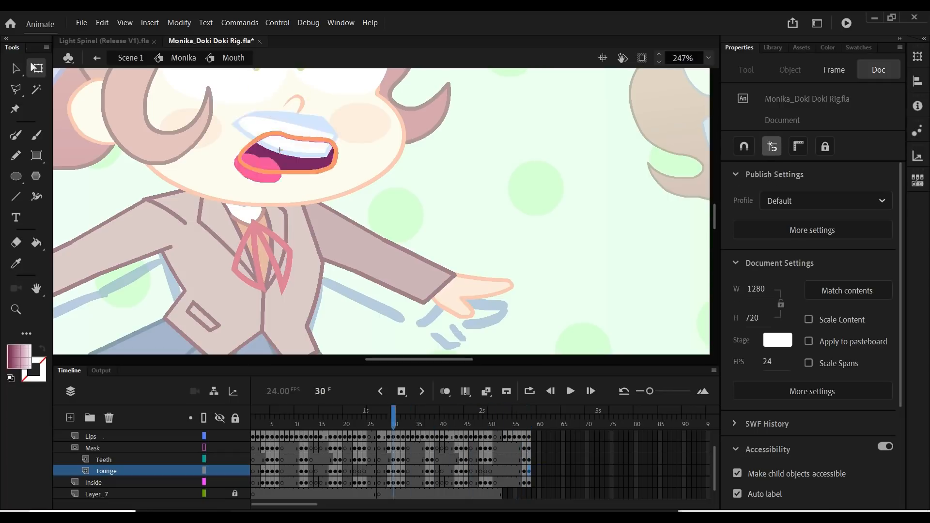
key(comma)
key(comma)
key(comma)
key(comma)
key(comma)
key(comma)
key(comma)
key(comma)
key(comma)
key(comma)
key(comma)
key(comma)
key(comma)
key(comma)
key(comma)
key(comma)
key(comma)
key(comma)
key(comma)
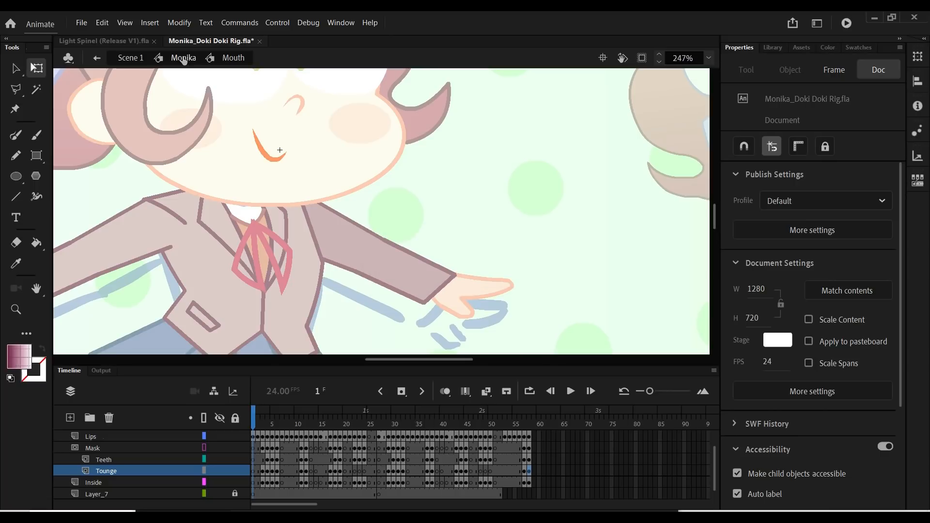
Return to the Monika symbol with the stage fitted in view, play through the Monika_Ponytail symbol's drawings, and exit it
click(184, 58)
scroll(216, 89, up, 3)
click(708, 58)
click(727, 73)
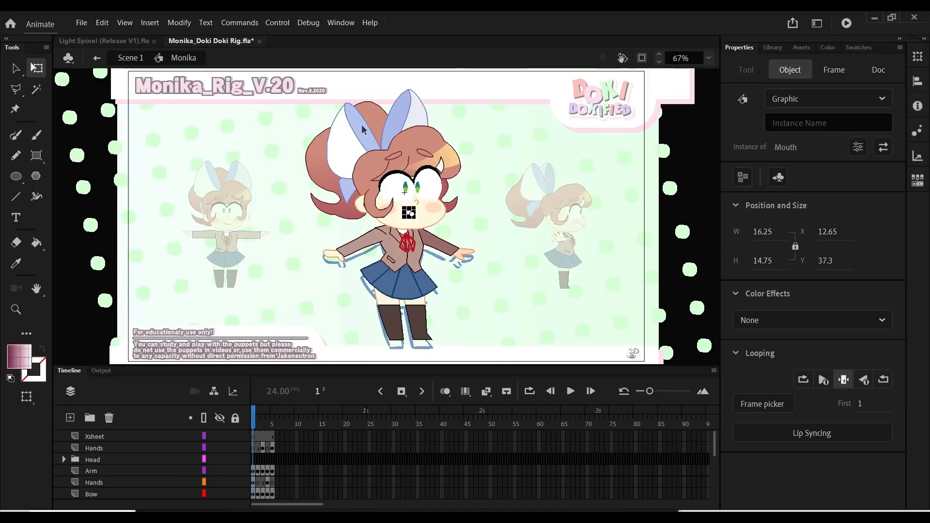
click(319, 147)
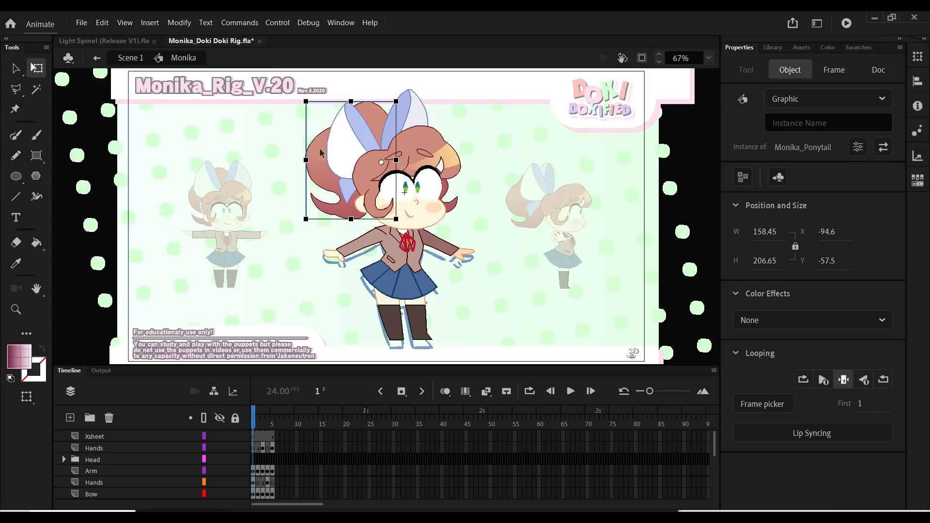
double_click(319, 150)
key(Return)
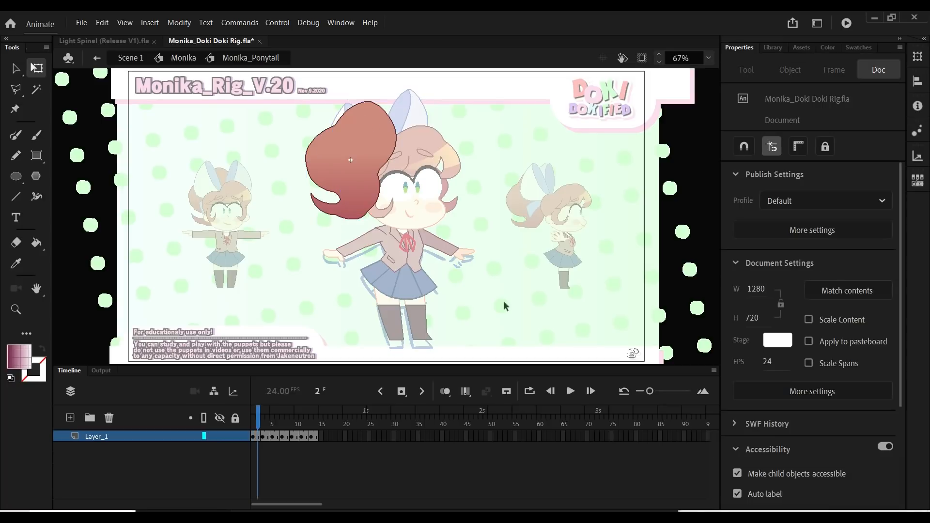
double_click(511, 358)
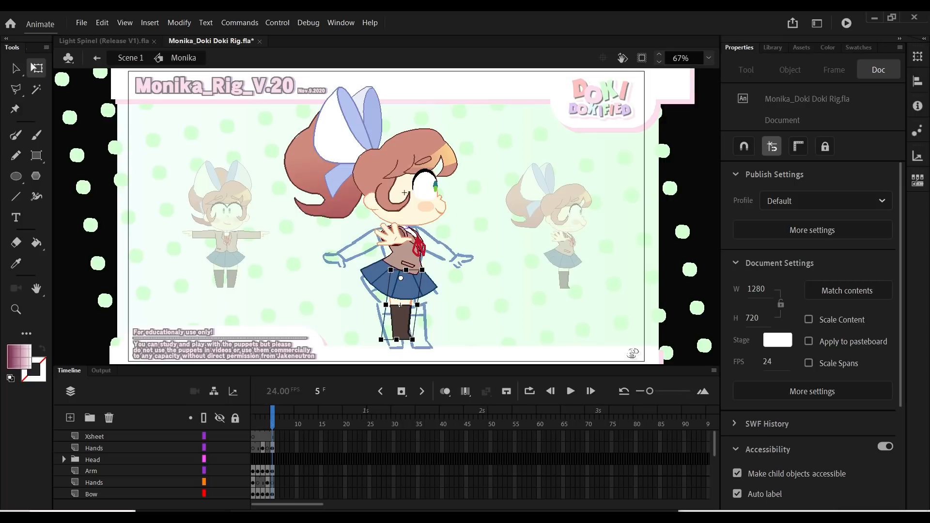
Step through the Monika symbol's full-body poses between frames 5 and 1 to compare the assembled rig
key(comma)
key(comma)
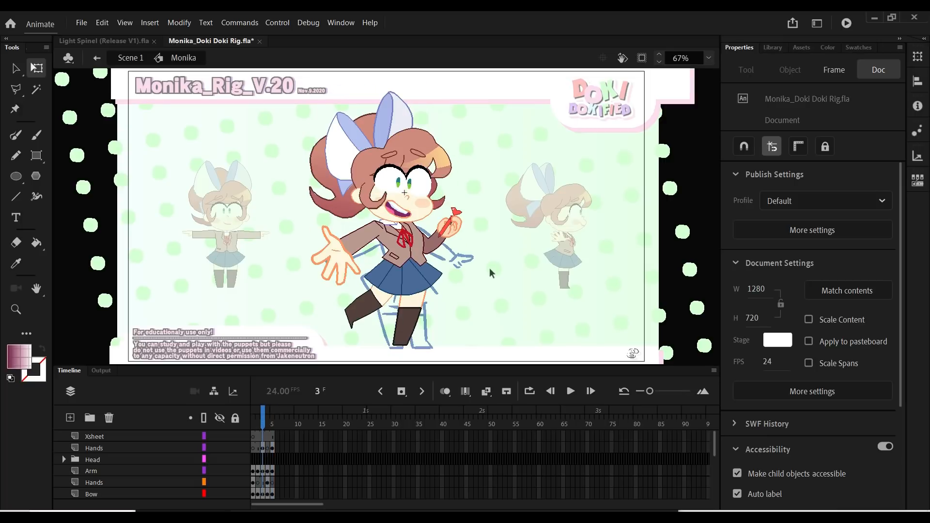
key(period)
key(period)
key(comma)
key(comma)
key(comma)
key(comma)
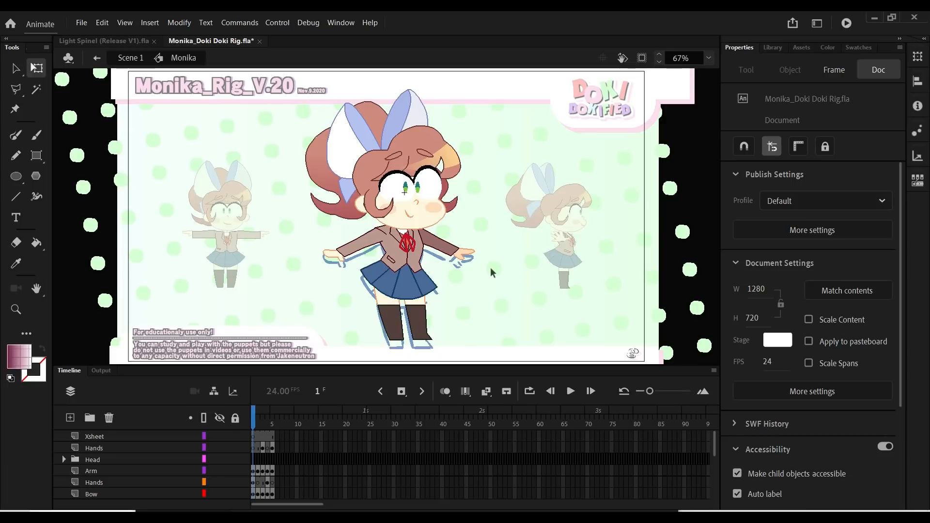
Return to Scene 1, switch to the Light Spinel (Release V1) document and open the Spinel_Rig_V1-Release symbol for editing in place
click(131, 58)
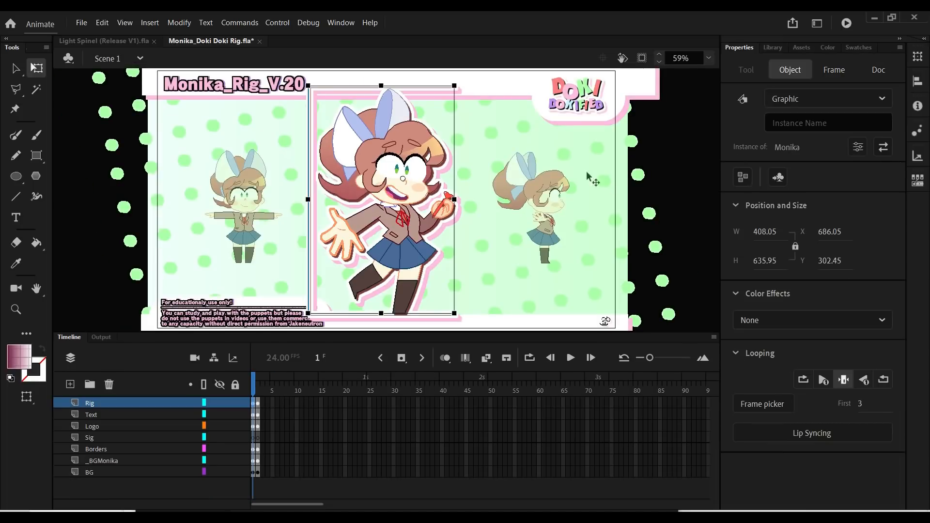
click(659, 122)
key(ctrl+Tab)
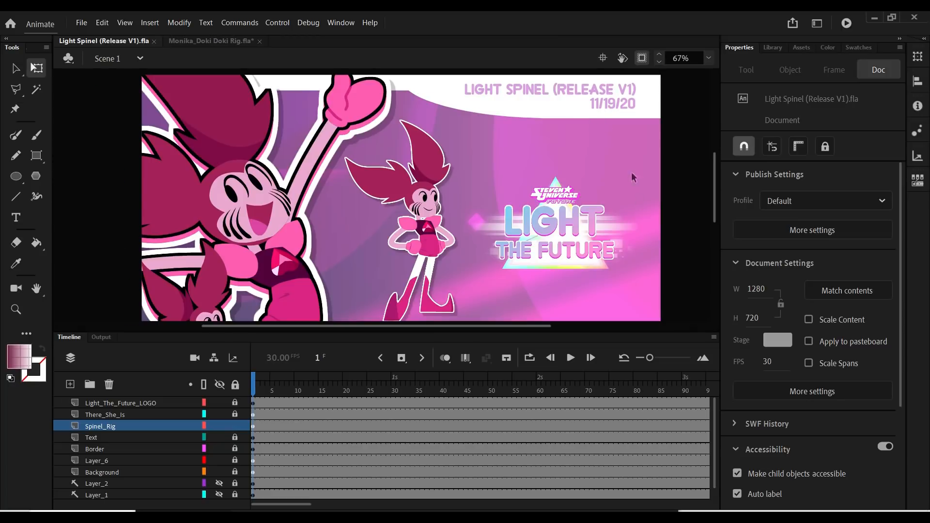
double_click(434, 166)
drag(347, 332, 348, 382)
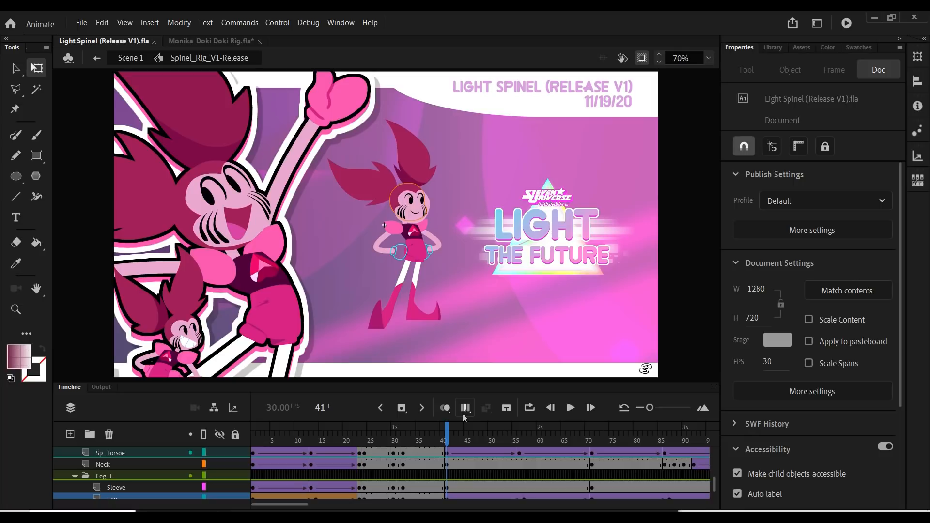
Step back through the Spinel rig's frames from 41 to 36 to examine its pose
key(comma)
key(comma)
key(comma)
key(comma)
key(comma)
key(comma)
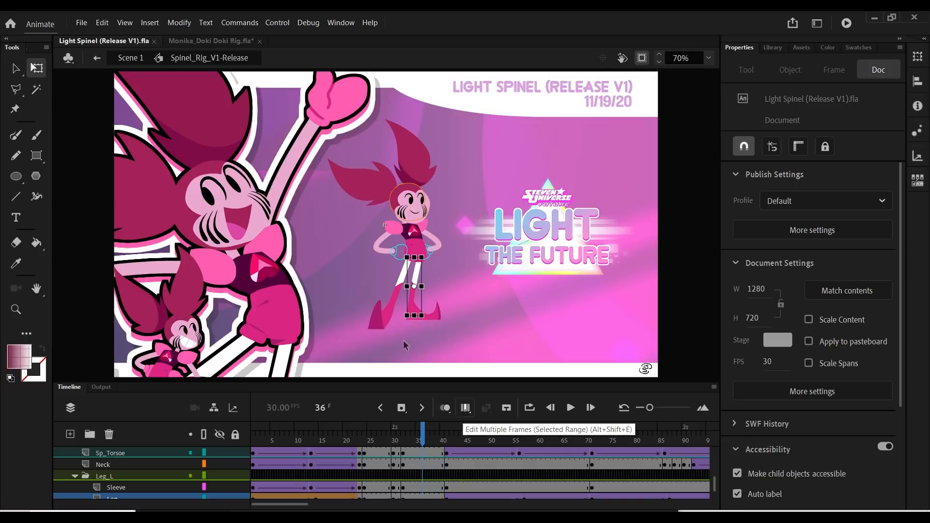
Reopen the Monika symbol in the Monika_Doki Doki Rig document, try moving the upper arm away from the body, and undo the move
click(199, 43)
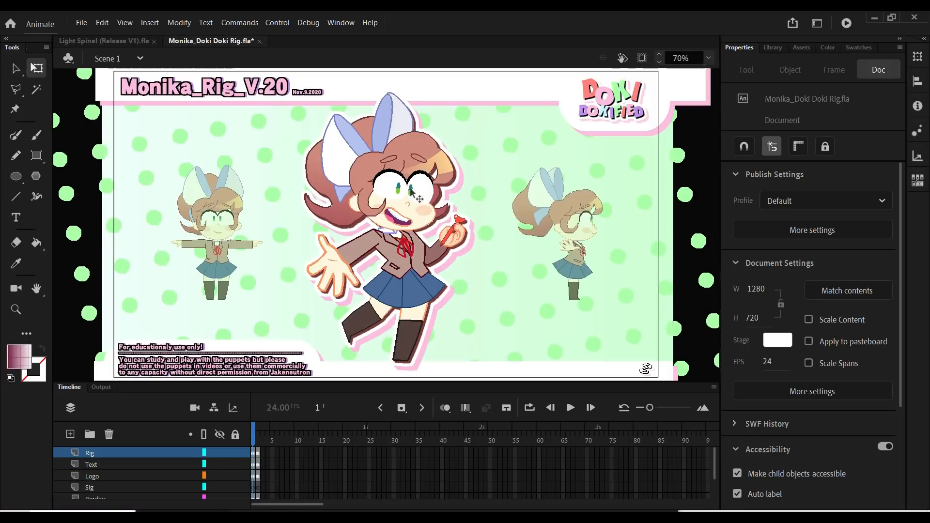
double_click(419, 261)
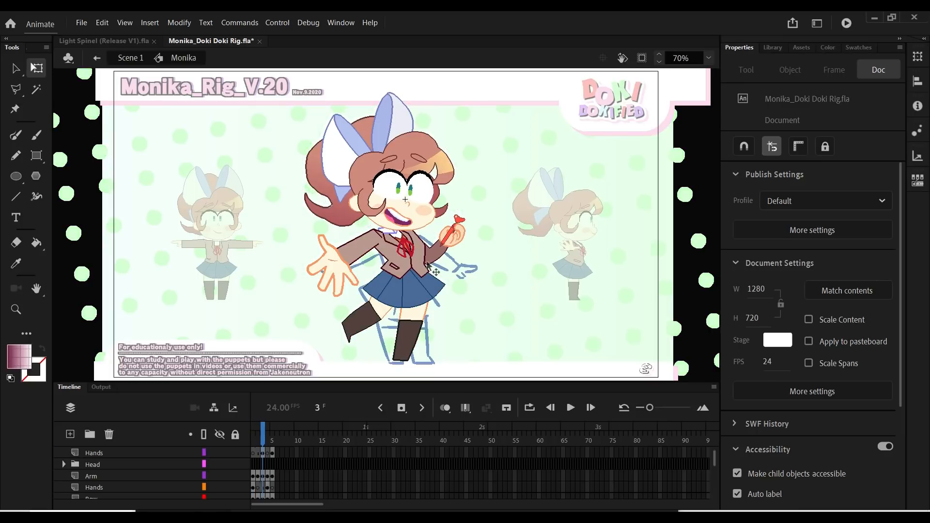
drag(361, 250, 267, 237)
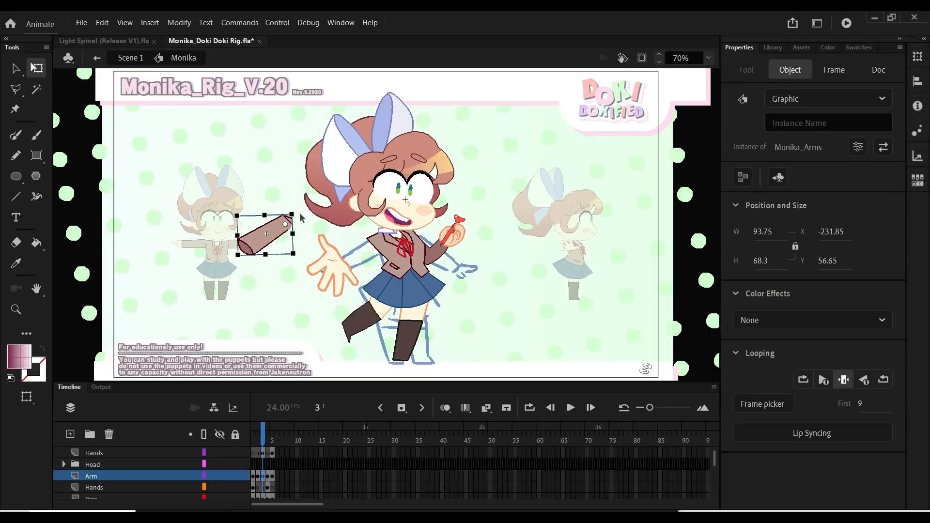
key(ctrl+z)
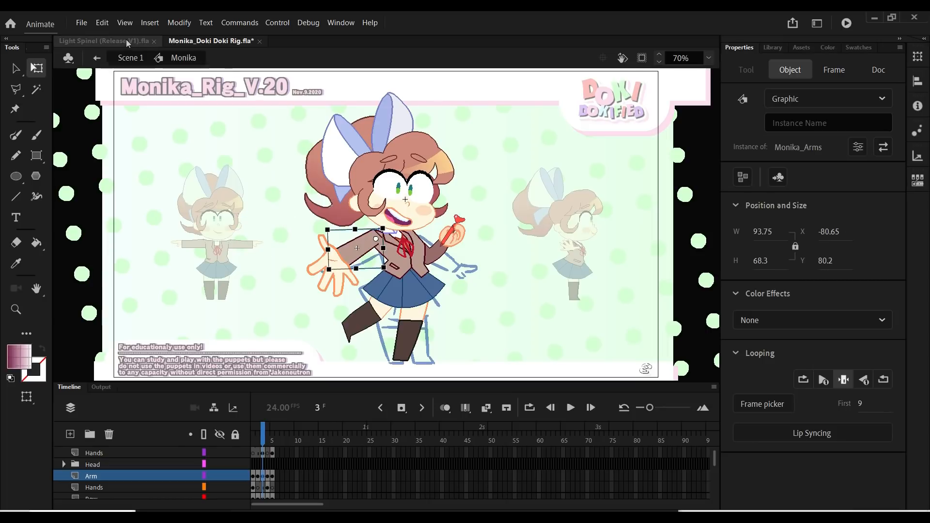
Go back to the Light Spinel document and examine the layer parenting connections of the Spinel rig, then hide the parenting view
click(126, 40)
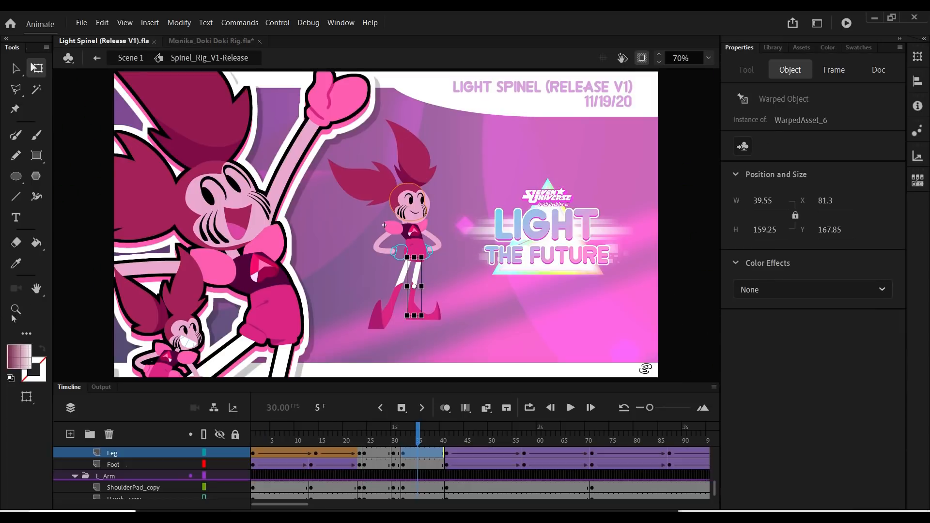
key(z)
drag(316, 96, 469, 307)
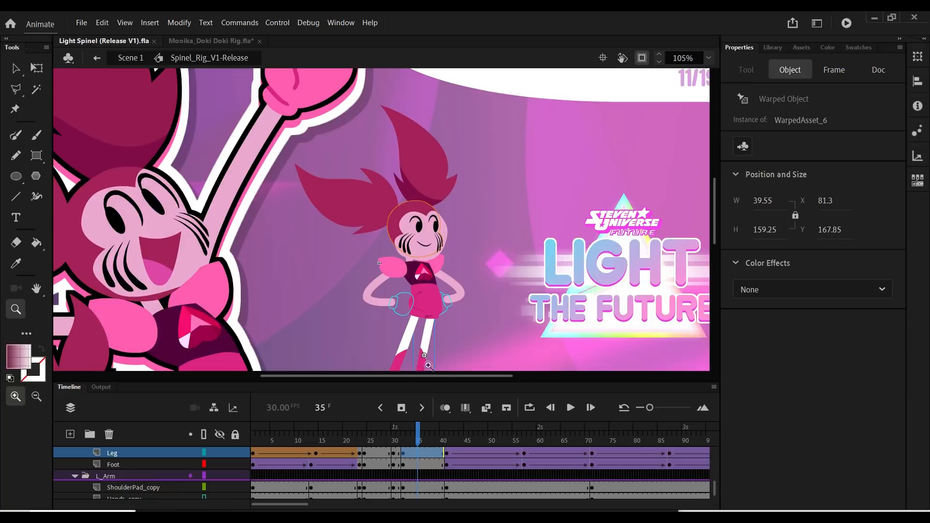
drag(396, 384, 396, 307)
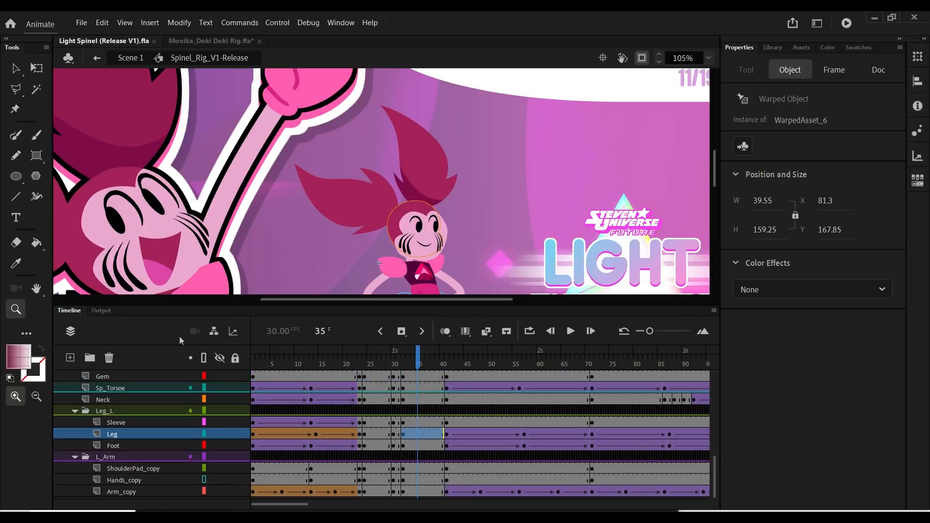
click(213, 332)
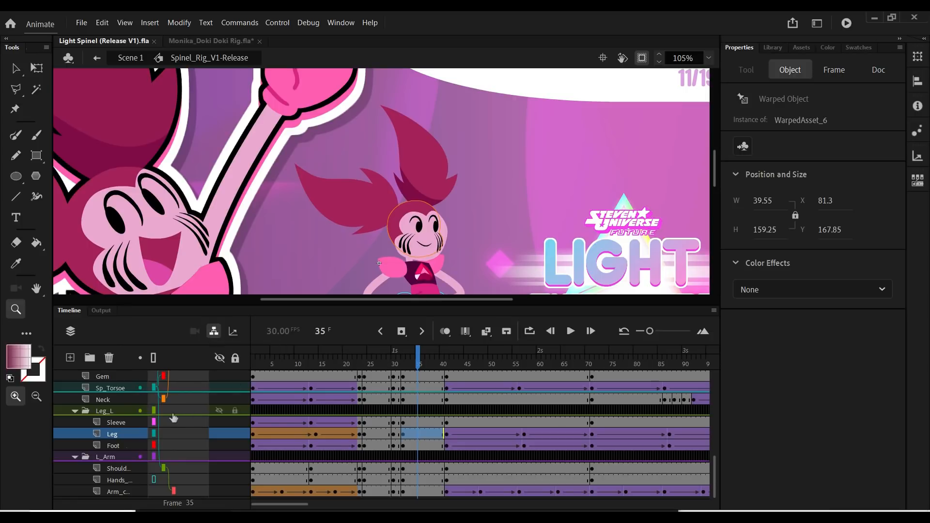
scroll(212, 423, up, 10)
scroll(212, 423, up, 5)
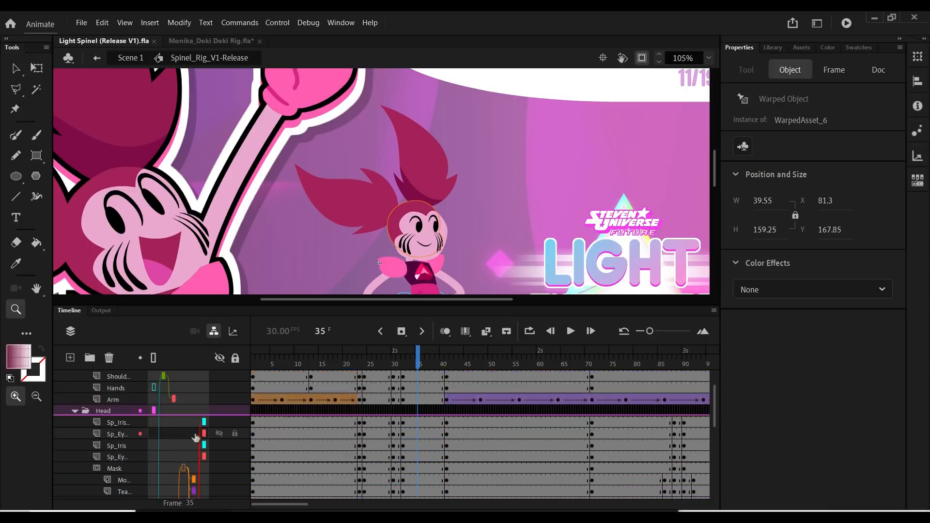
click(213, 333)
scroll(507, 260, down, 3)
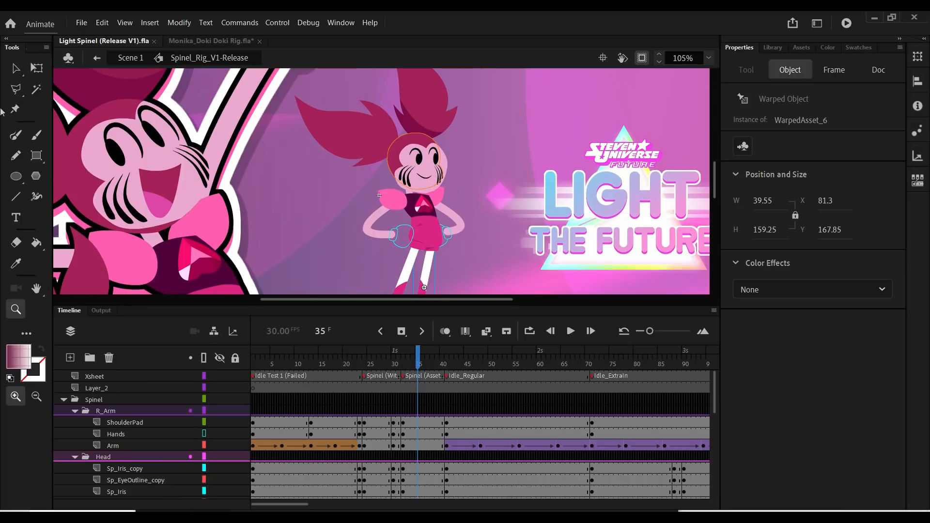
Test the parenting with the Free Transform tool by moving Spinel's torso, shoulder pad and head in turn, undoing each move
click(37, 68)
click(433, 232)
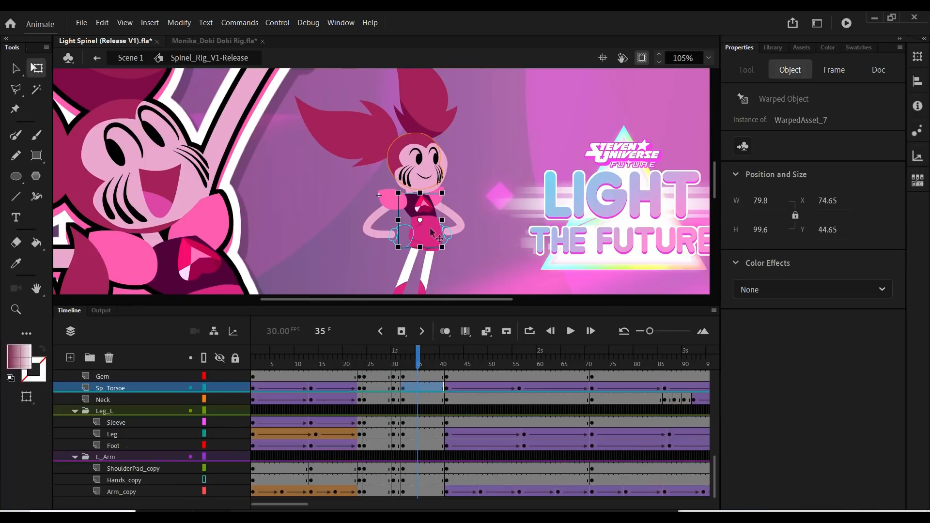
drag(430, 229, 518, 222)
key(ctrl+z)
click(390, 205)
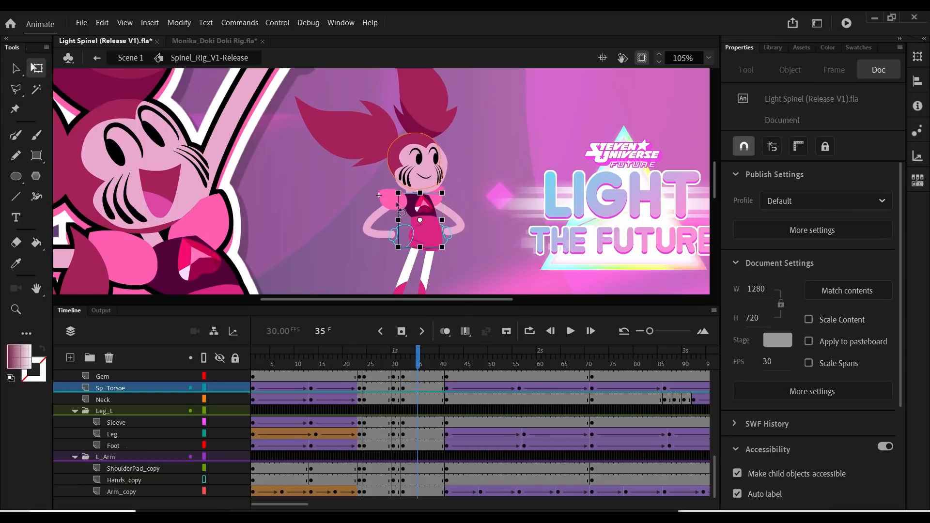
drag(390, 205, 349, 196)
key(ctrl+z)
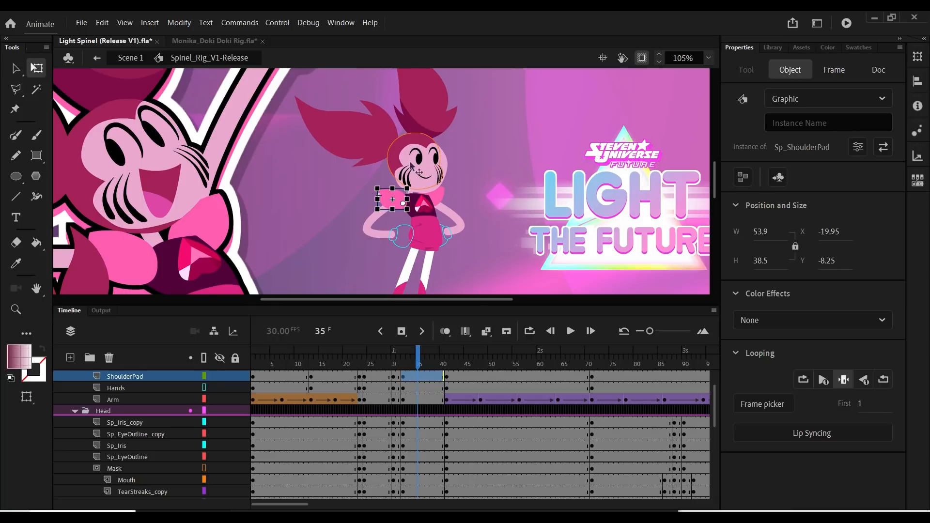
click(397, 166)
drag(398, 166, 461, 163)
key(ctrl+z)
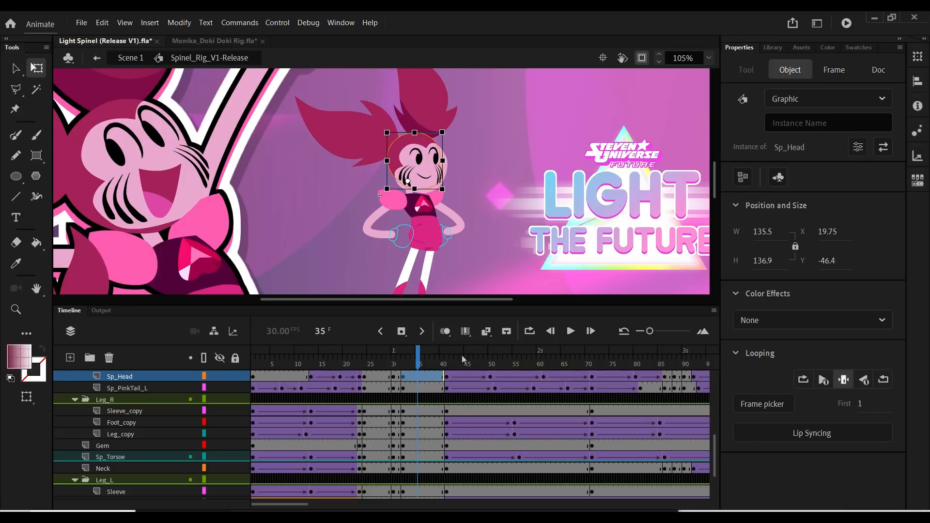
Scrub the Spinel rig from frame 42 back to frame 29 and check the Xsheet layer's label at frame 28
drag(452, 354, 454, 380)
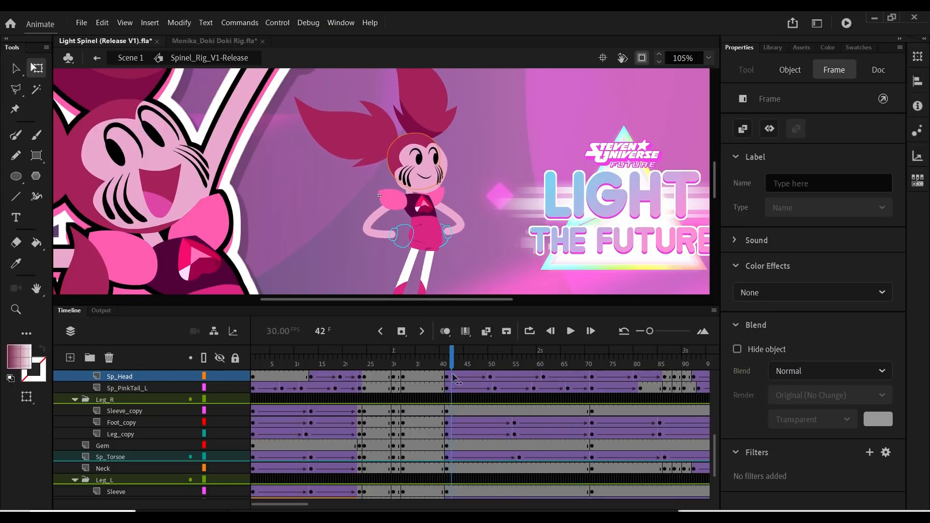
click(365, 287)
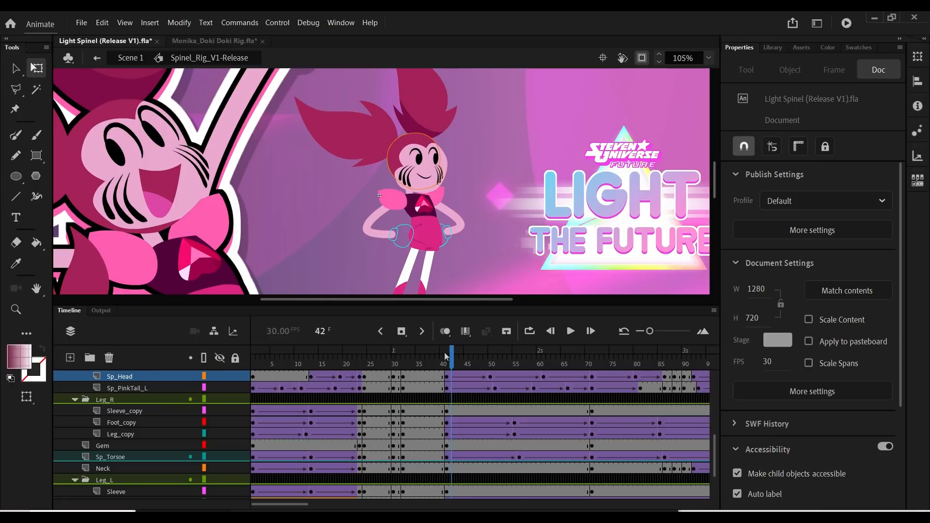
drag(451, 360, 448, 359)
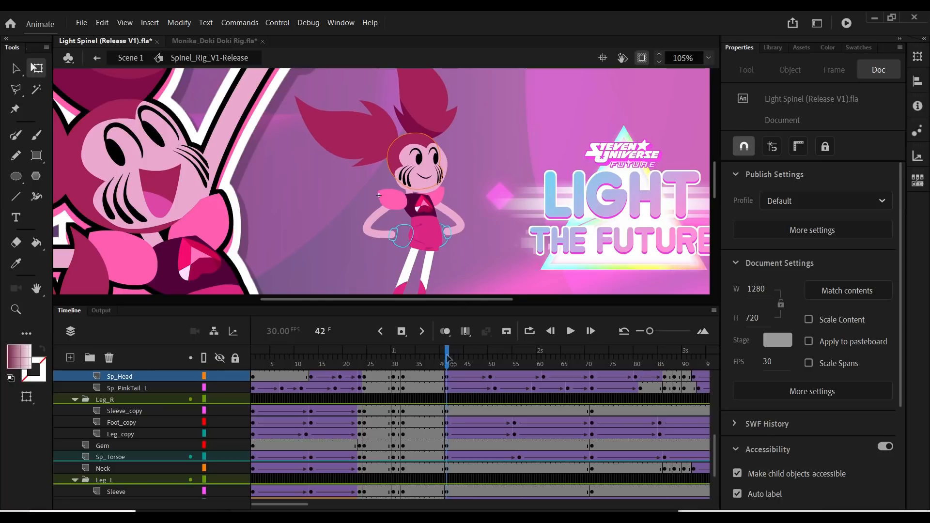
click(406, 356)
click(388, 357)
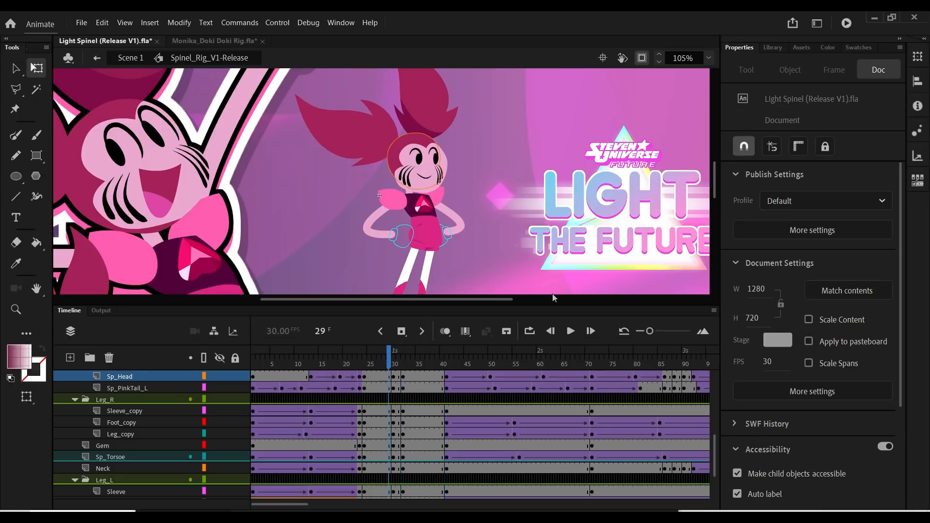
scroll(426, 404, up, 5)
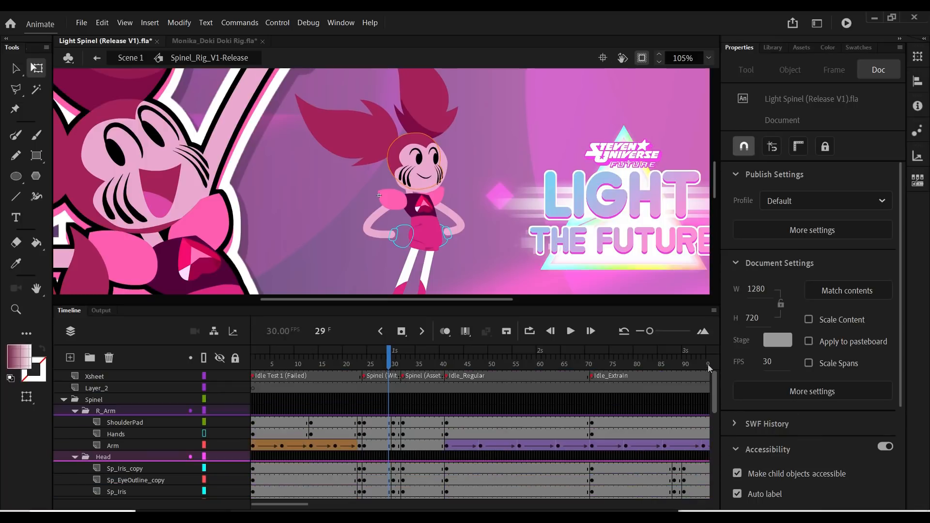
click(382, 377)
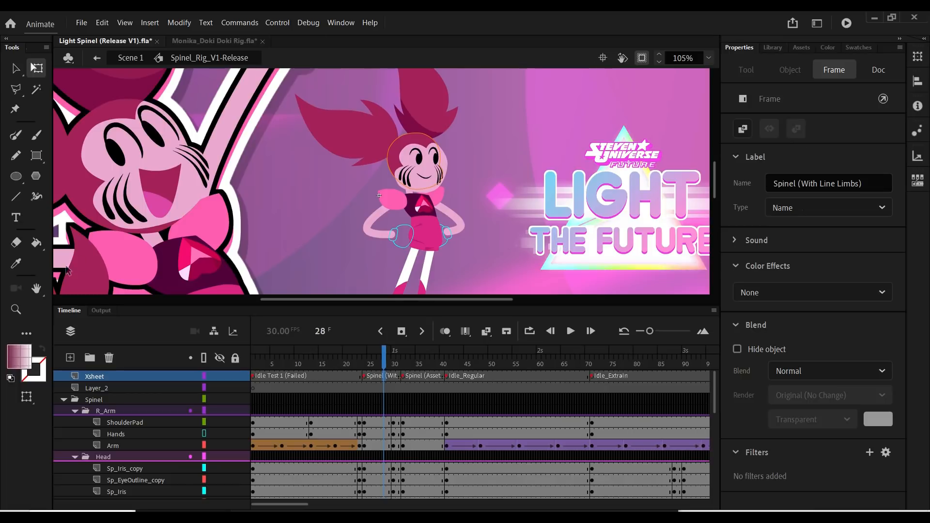
Try reshaping Spinel's line-drawn arms at the elbows with the Selection tool on frame 28, undoing the bend
click(38, 291)
drag(376, 255, 335, 193)
click(16, 70)
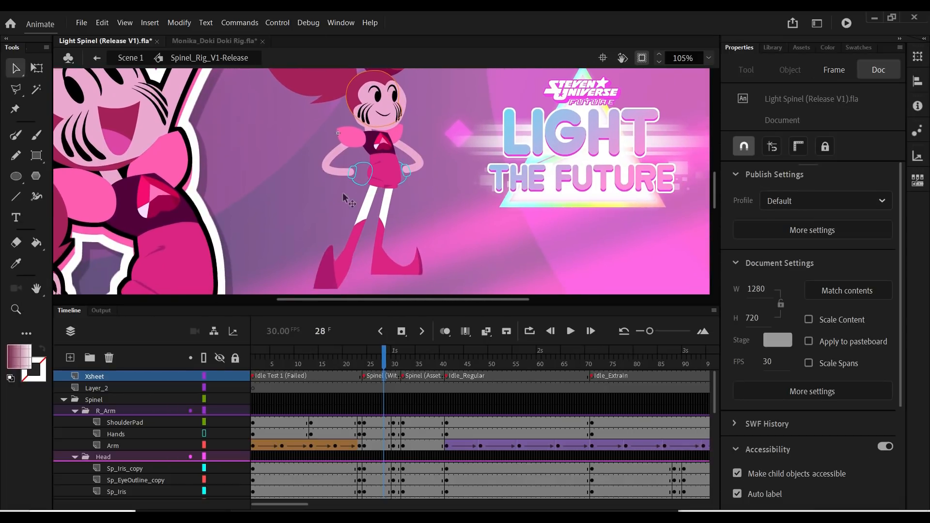
mouse_move(327, 167)
mouse_down()
mouse_move(319, 168)
mouse_move(327, 167)
mouse_move(320, 203)
mouse_move(294, 188)
mouse_move(304, 146)
mouse_move(296, 127)
mouse_move(293, 167)
mouse_move(323, 197)
mouse_up()
key(ctrl+z)
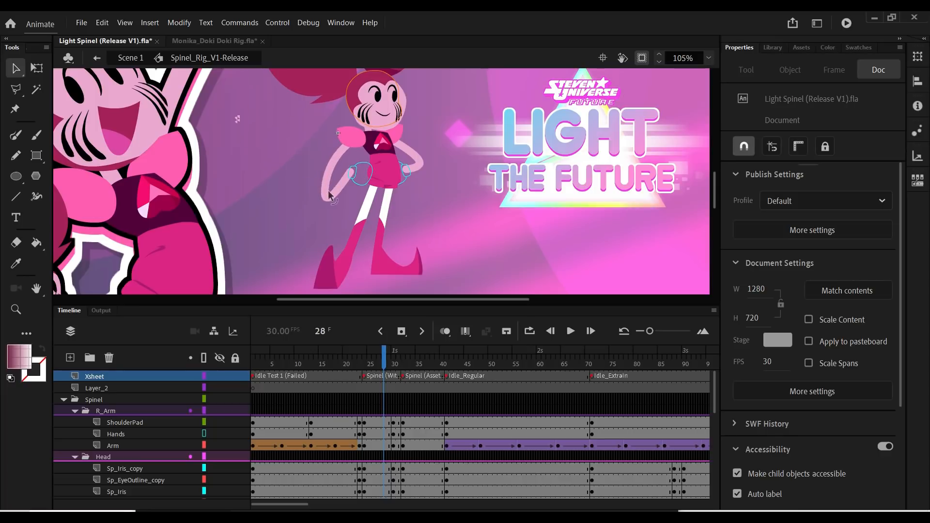
mouse_move(419, 167)
mouse_down()
mouse_move(448, 156)
mouse_move(419, 159)
mouse_up()
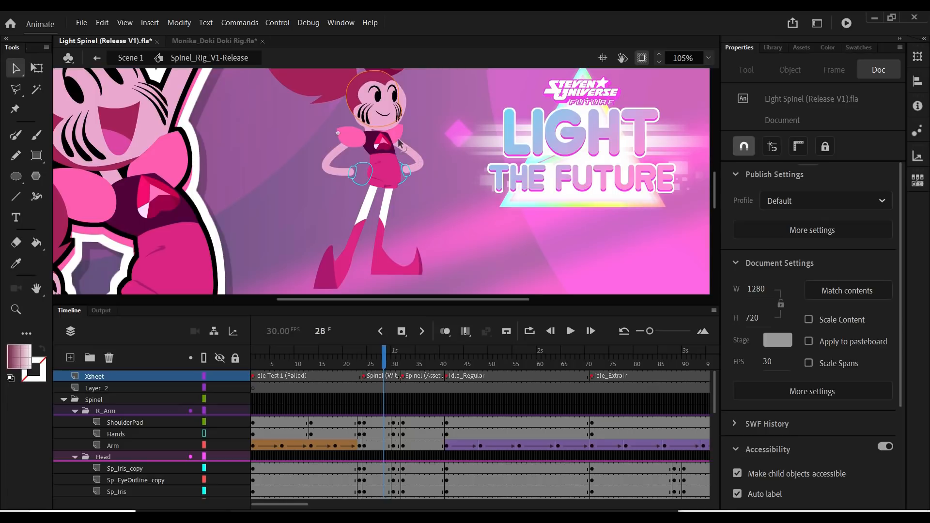
Try drawing a long wavy arm from Spinel's shoulder with the Paint Brush on the Arm layer, then undo the stroke
click(16, 135)
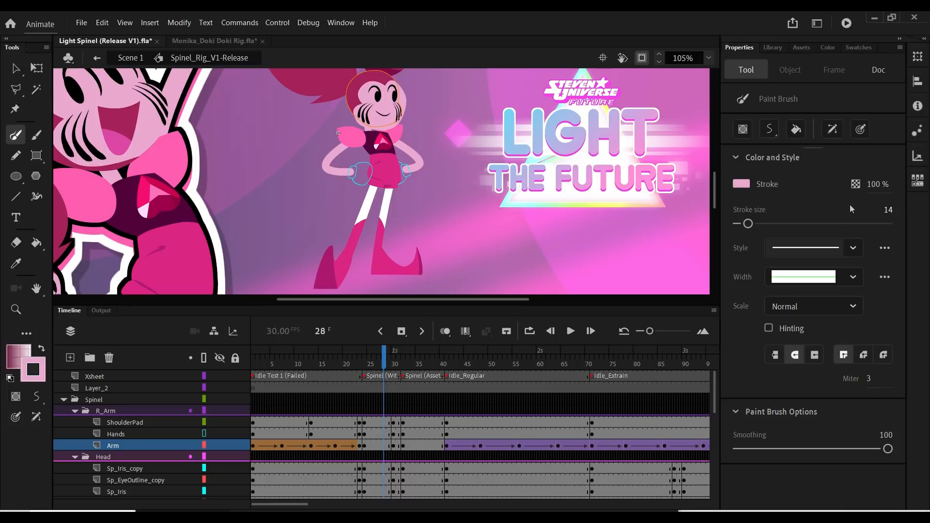
mouse_move(403, 135)
mouse_down()
mouse_move(480, 136)
mouse_move(492, 162)
mouse_move(528, 89)
mouse_move(577, 190)
mouse_up()
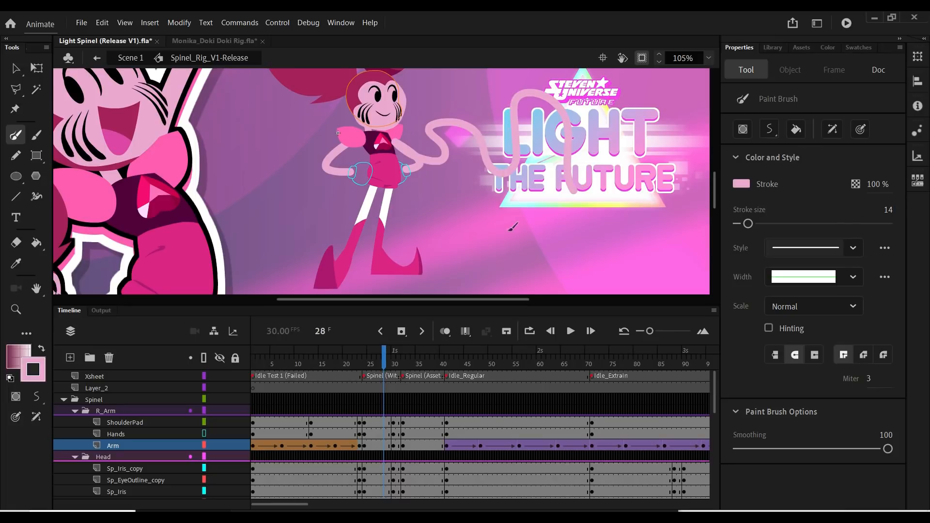
key(ctrl+z)
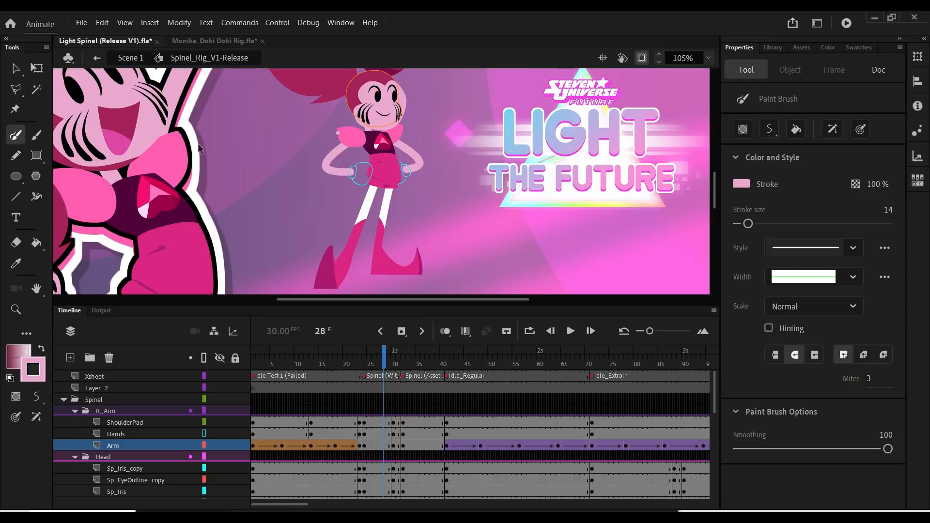
Try moving Spinel's line-drawn leg with Free Transform and bending it with the Selection tool, undoing both changes
click(35, 68)
click(35, 68)
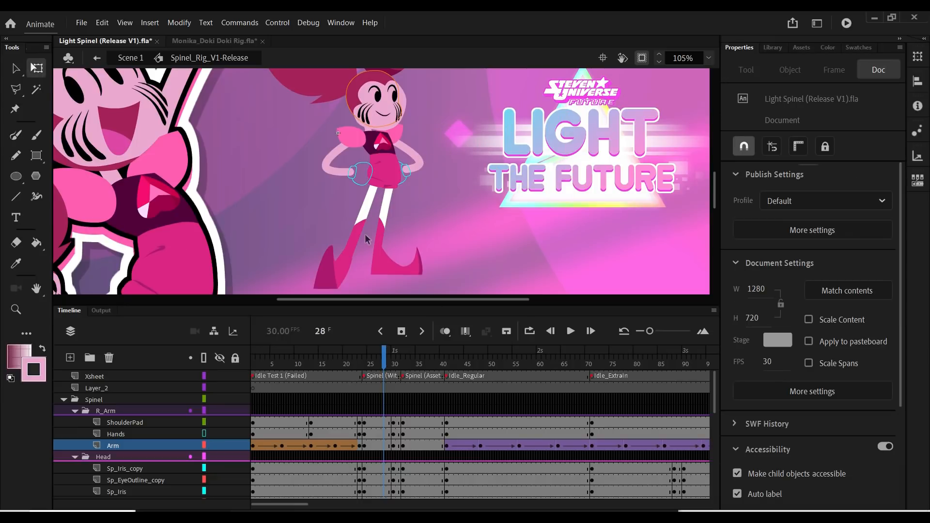
click(347, 231)
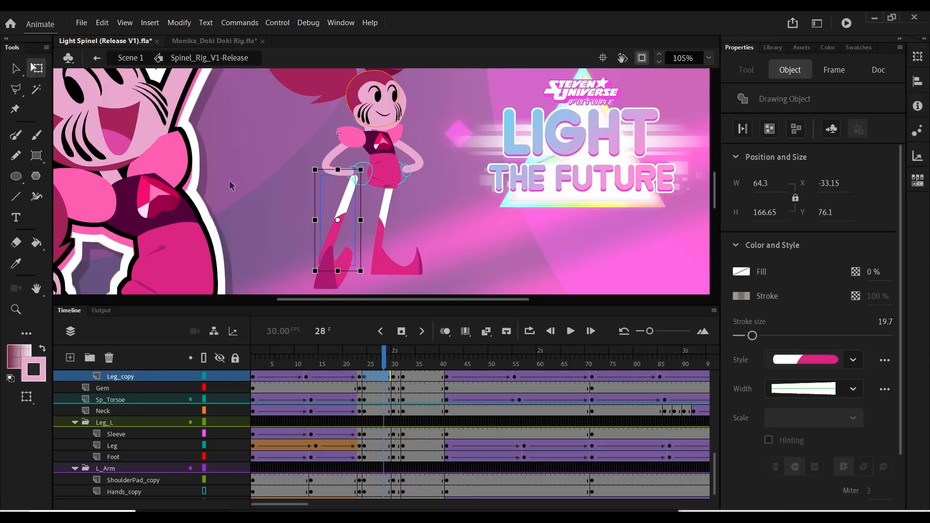
click(16, 68)
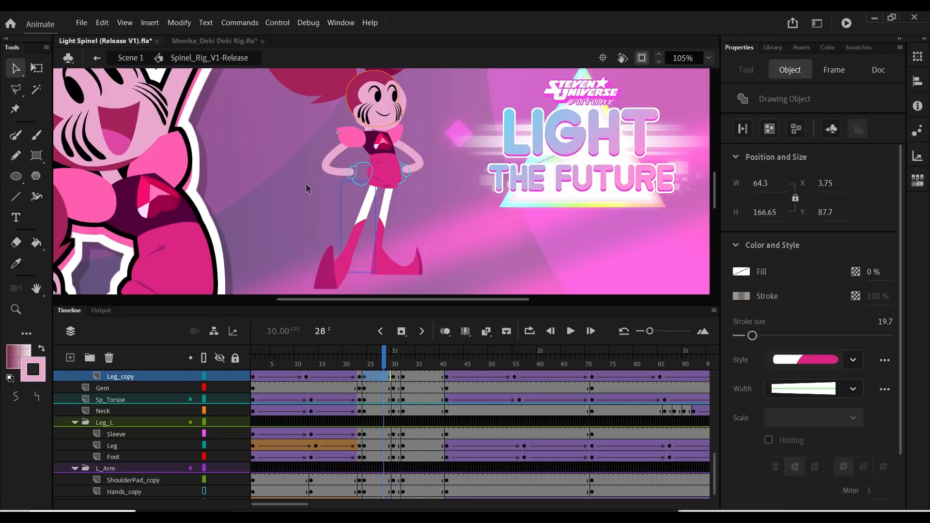
click(306, 184)
drag(349, 216, 378, 235)
key(ctrl+z)
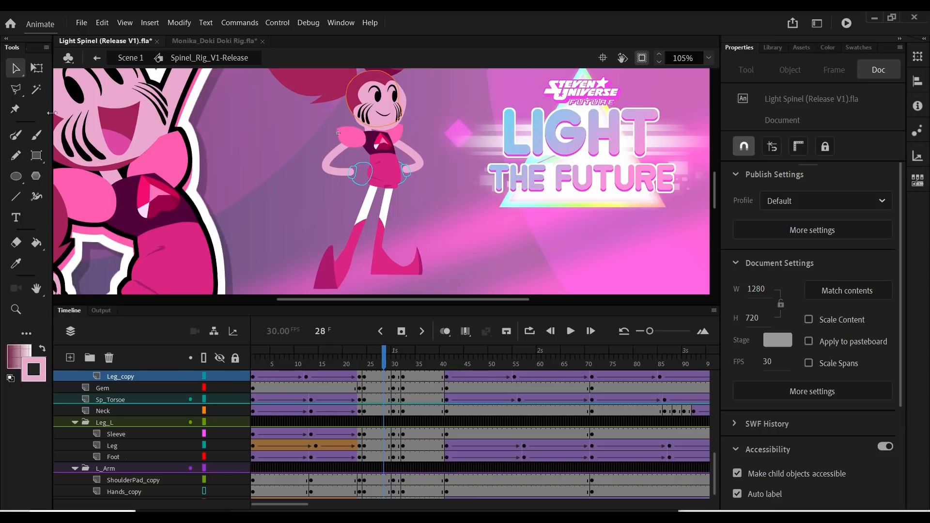
Try drawing an extra leg from Spinel's hip using the Paint Brush with the white-and-pink Spinel Legs stroke style
click(15, 136)
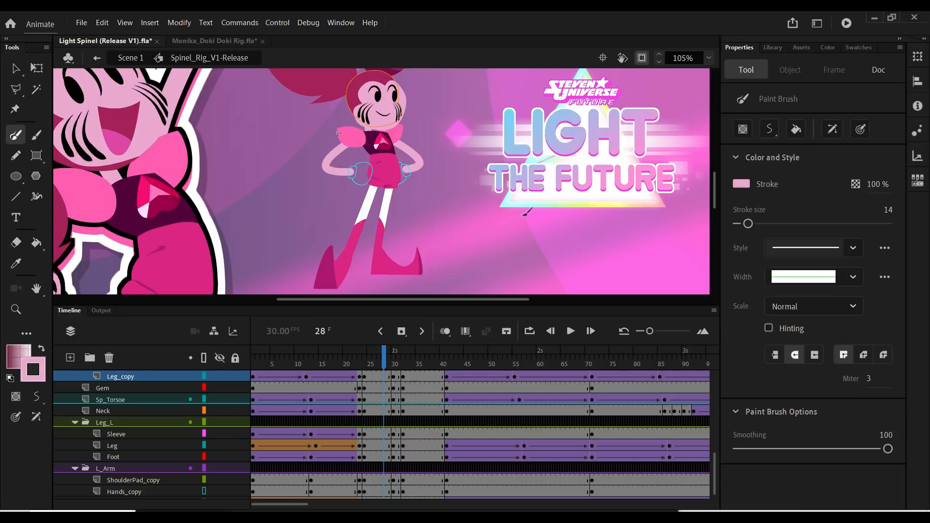
click(853, 248)
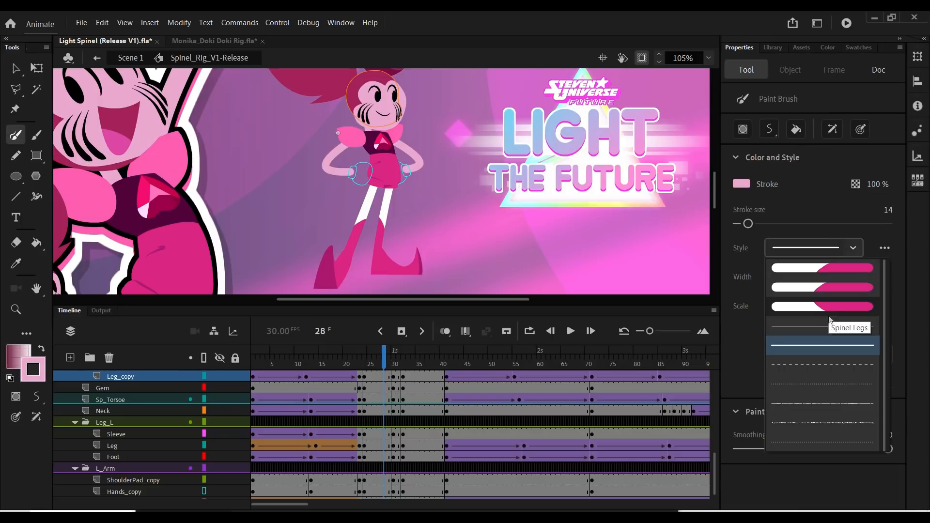
click(847, 273)
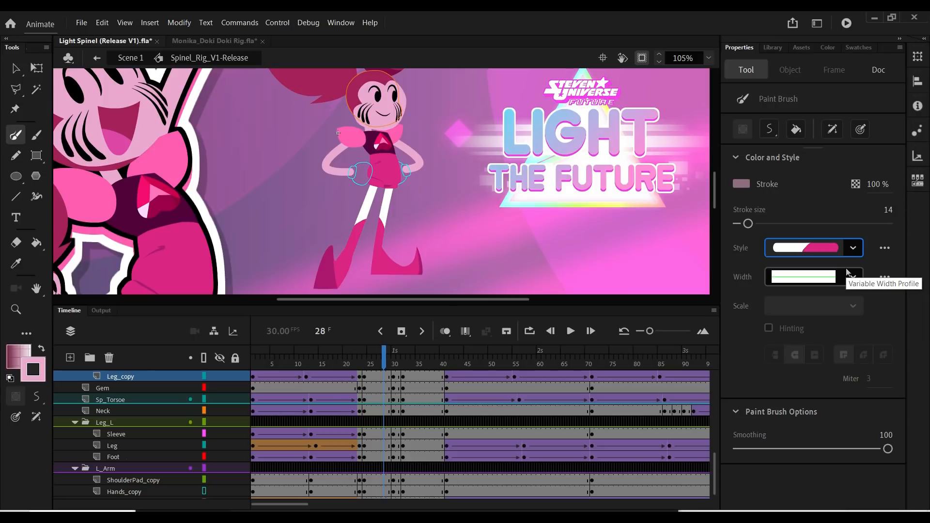
mouse_move(367, 185)
mouse_down()
mouse_move(287, 181)
mouse_move(314, 223)
mouse_move(282, 239)
mouse_move(252, 223)
mouse_move(277, 285)
mouse_up()
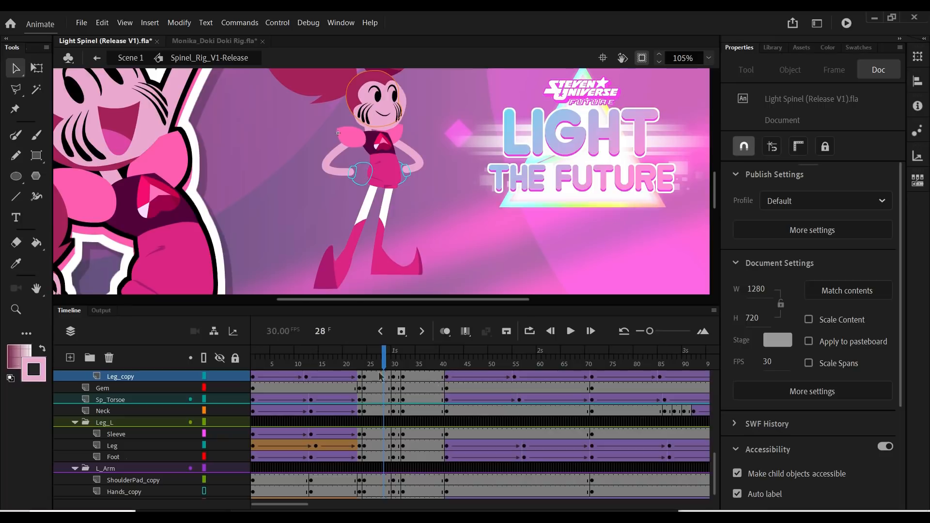
Scrub the Spinel rig to frame 33 and examine the legs of the asset-warp version up close
mouse_move(363, 362)
mouse_down()
mouse_move(254, 347)
mouse_move(366, 357)
mouse_up()
drag(367, 362, 409, 359)
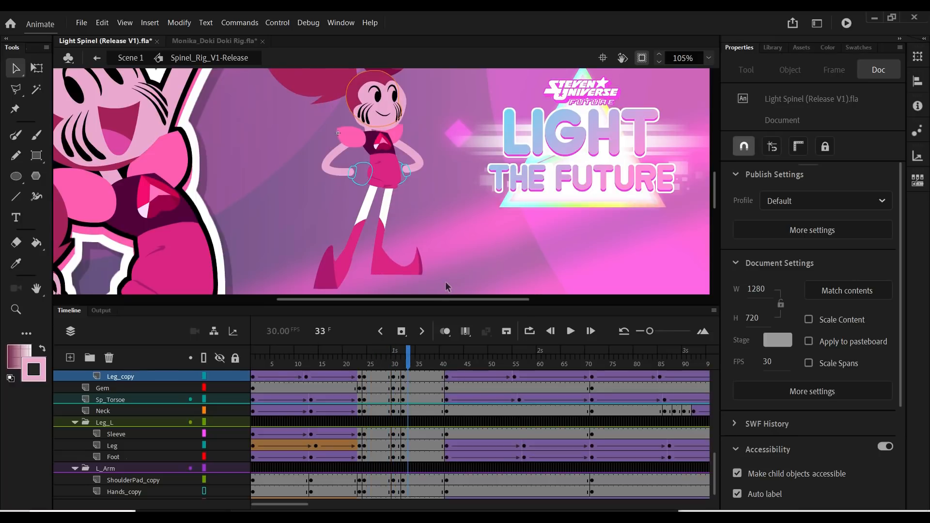
scroll(446, 281, down, 3)
scroll(407, 256, up, 5)
scroll(407, 256, down, 3)
click(14, 310)
drag(274, 129, 512, 291)
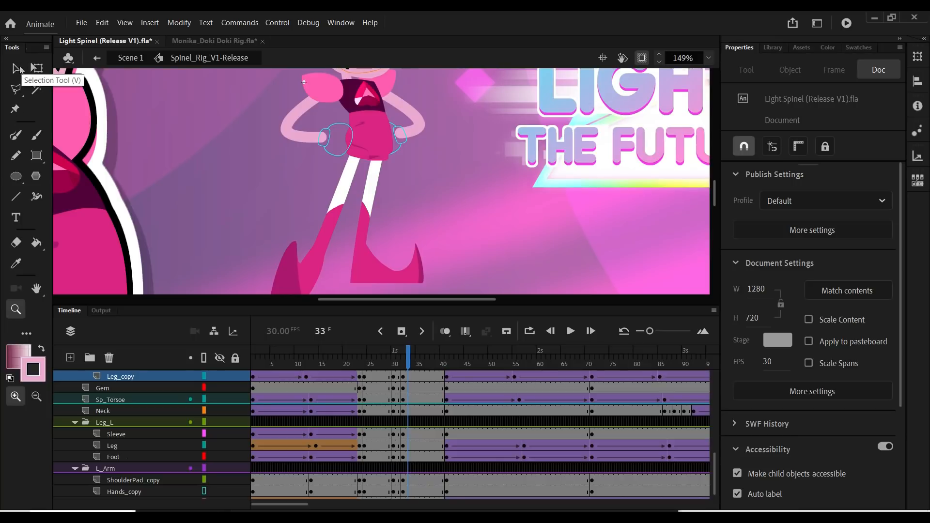
Try bending Spinel's Leg_copy leg at the thigh and knee with Asset Warp tool pins on frame 33, undoing the warps
click(15, 109)
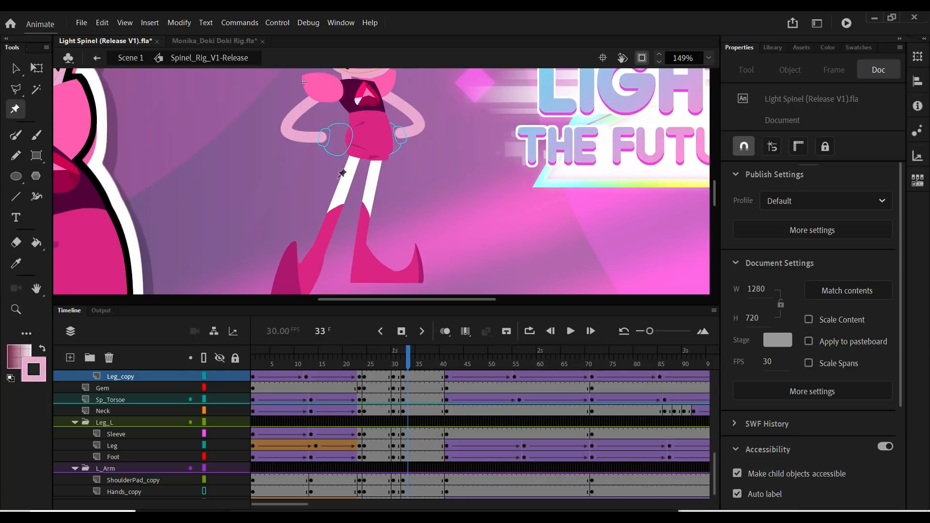
click(349, 171)
click(335, 186)
drag(334, 208, 317, 208)
drag(321, 244, 312, 241)
click(411, 270)
key(ctrl+z)
key(ctrl+z)
key(ctrl+z)
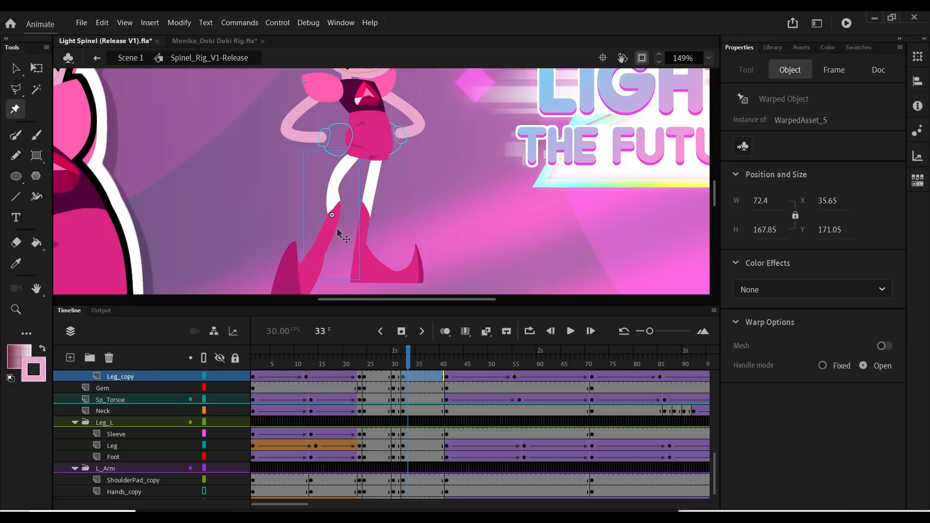
key(ctrl+z)
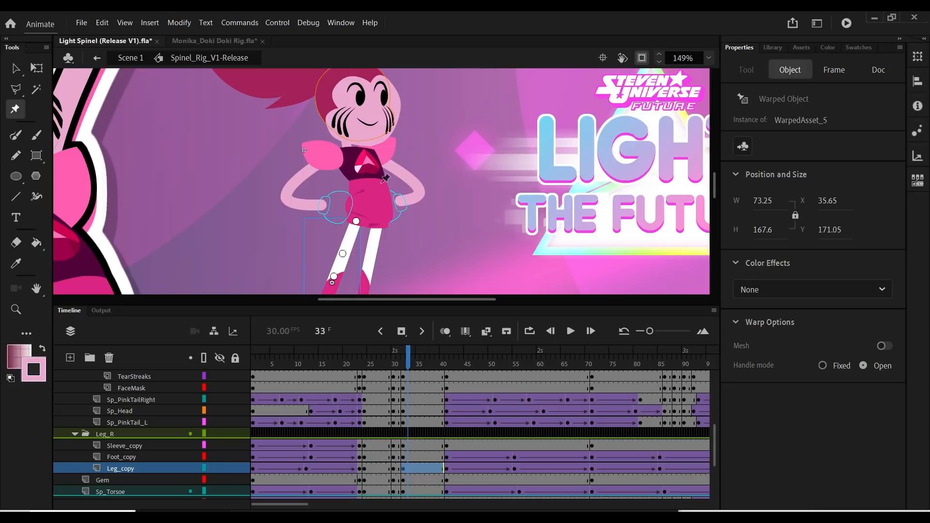
Select Spinel's torso with the Asset Warp tool to inspect its warp pins
click(383, 182)
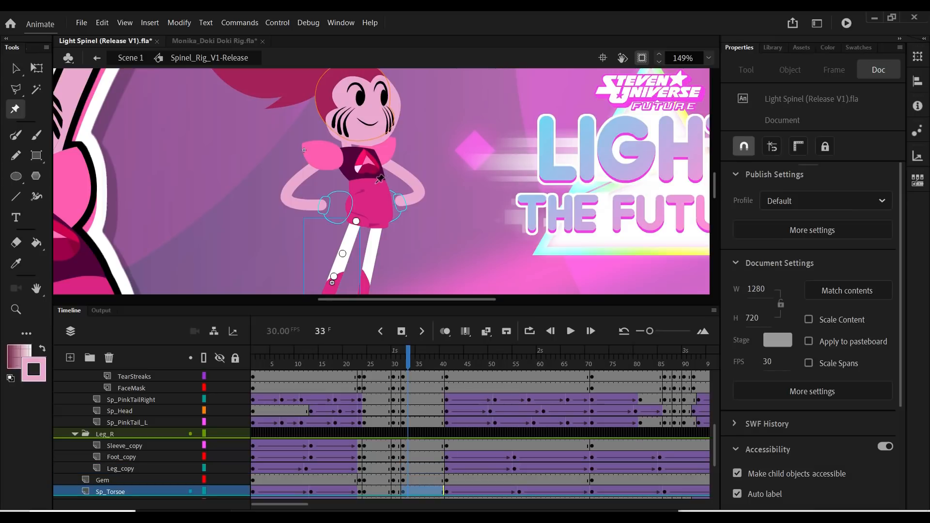
drag(370, 178, 370, 178)
scroll(386, 177, up, 5)
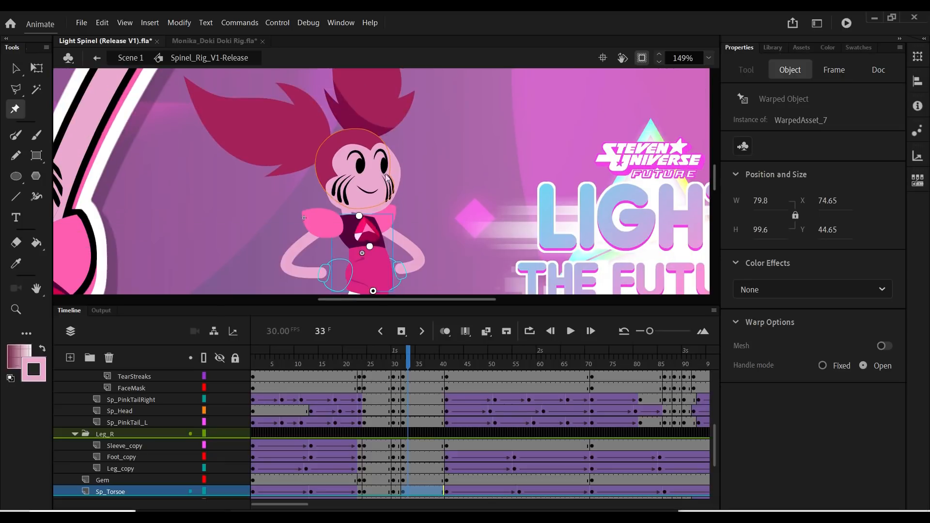
Try reshaping the Sp_PinkTailRight hair tail by moving one of its warp pins upward, undoing the changes
click(293, 190)
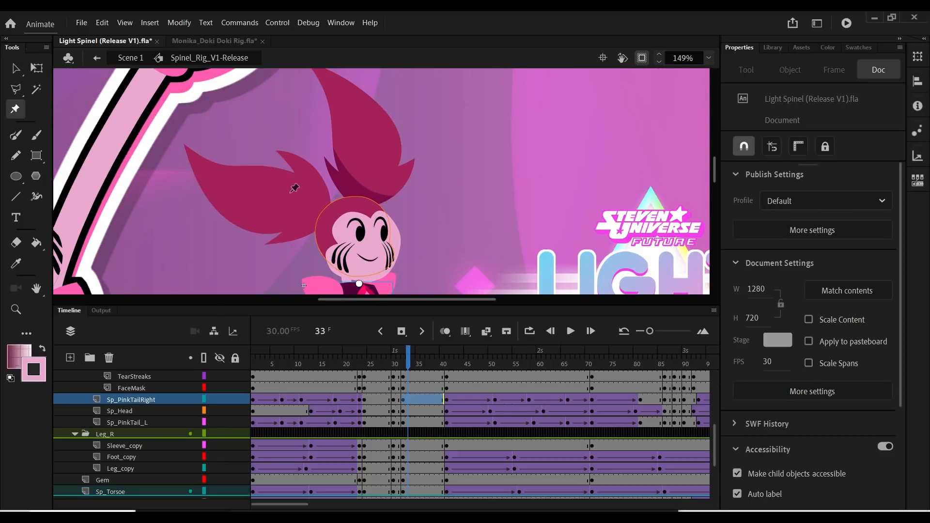
click(280, 186)
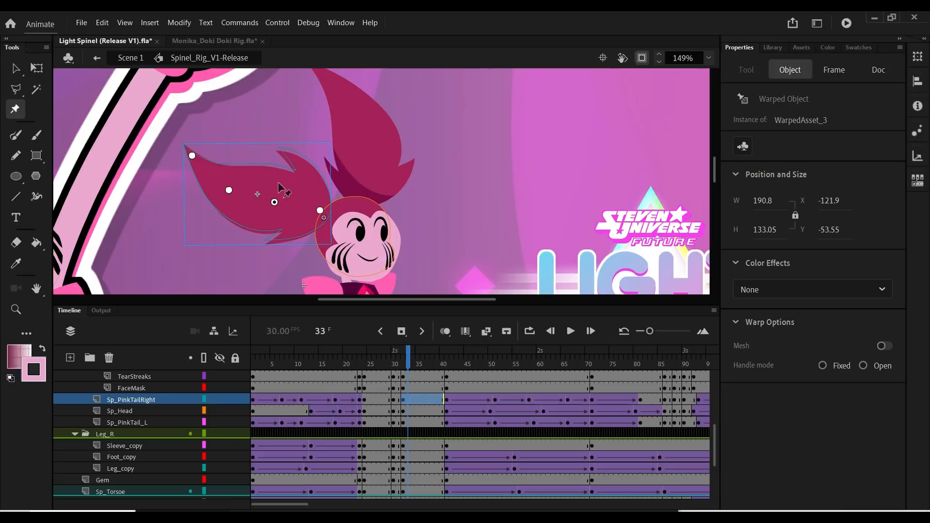
drag(229, 190, 228, 174)
key(ctrl+z)
key(ctrl+z)
key(ctrl+z)
key(ctrl+z)
scroll(359, 206, down, 6)
scroll(358, 206, up, 6)
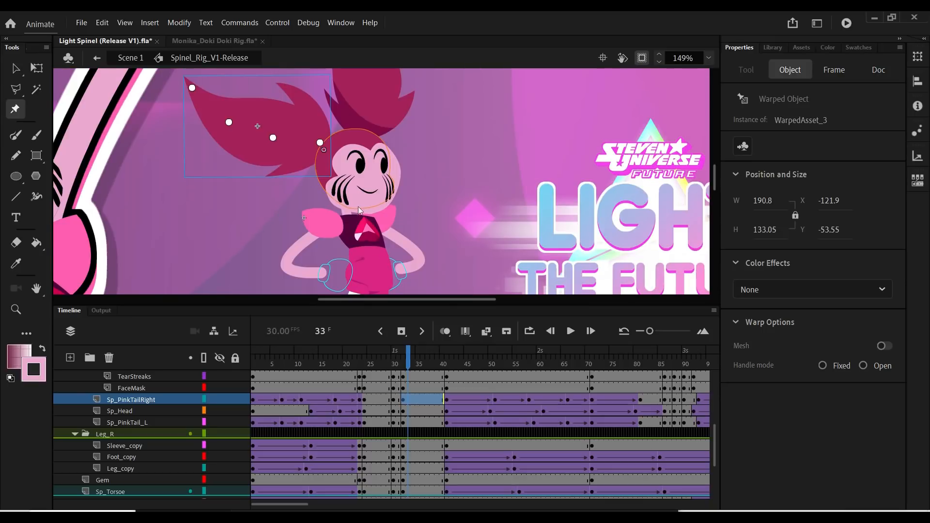
scroll(359, 207, up, 2)
scroll(352, 199, down, 2)
scroll(353, 202, down, 2)
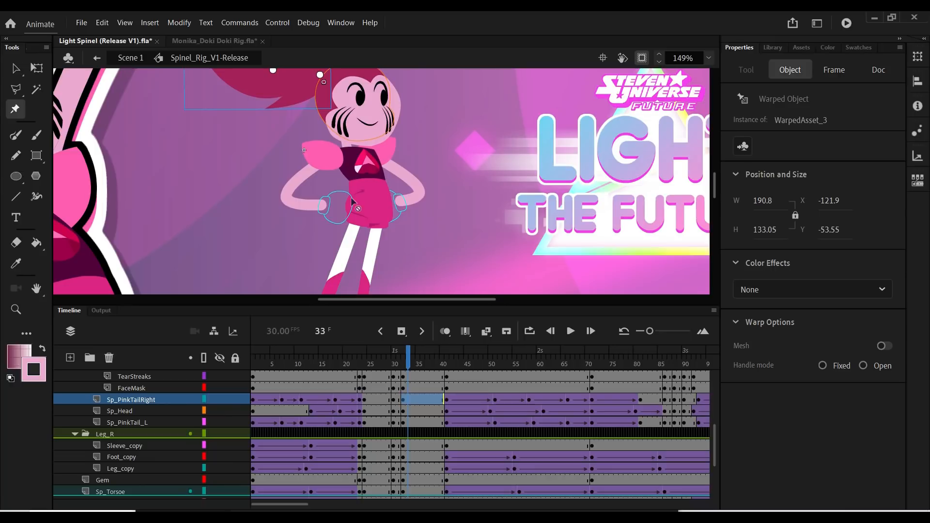
scroll(353, 202, up, 4)
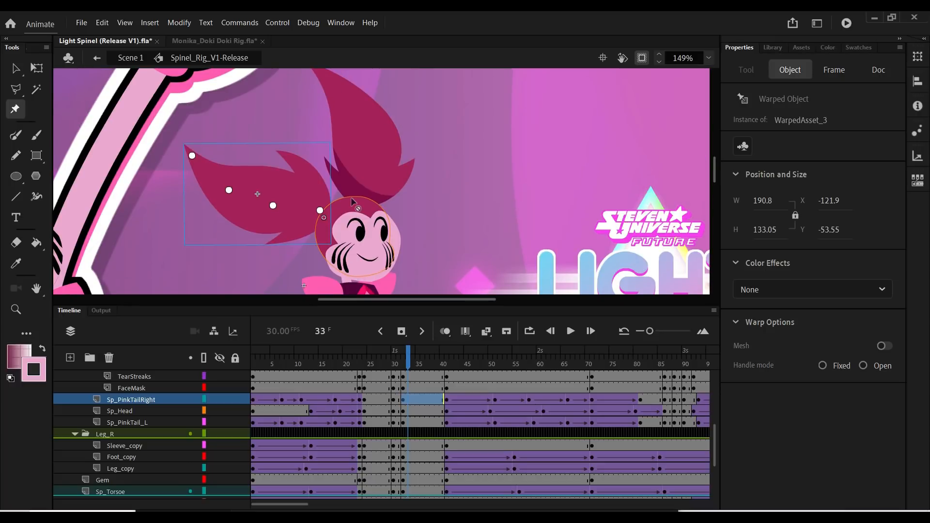
scroll(406, 195, down, 2)
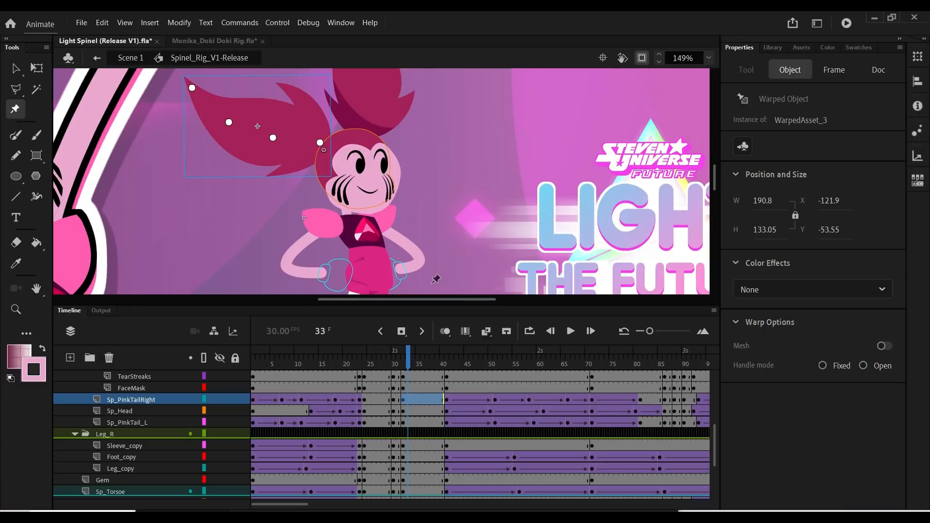
Try moving Spinel's head sideways with the Free Transform tool on frame 42, then undo the move and its keyframe
click(456, 362)
drag(481, 362, 452, 361)
key(q)
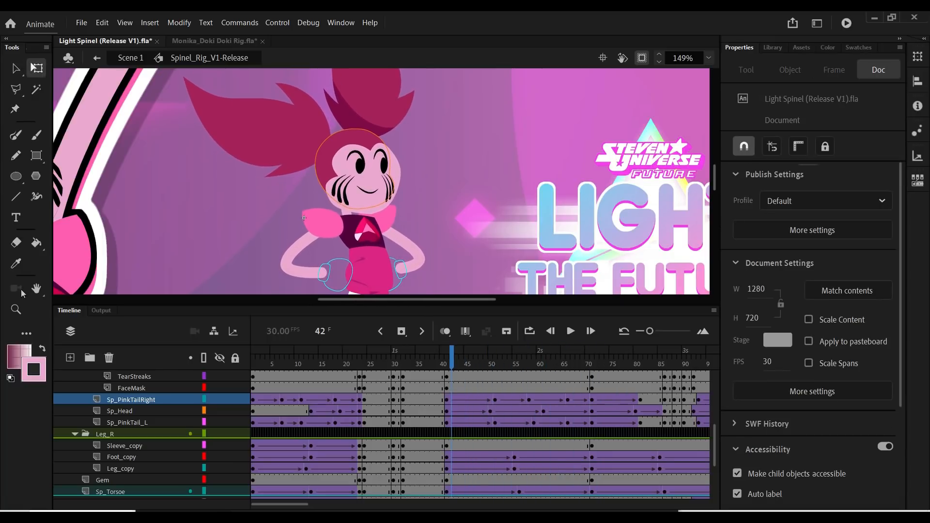
key(z)
drag(286, 115, 439, 231)
click(37, 68)
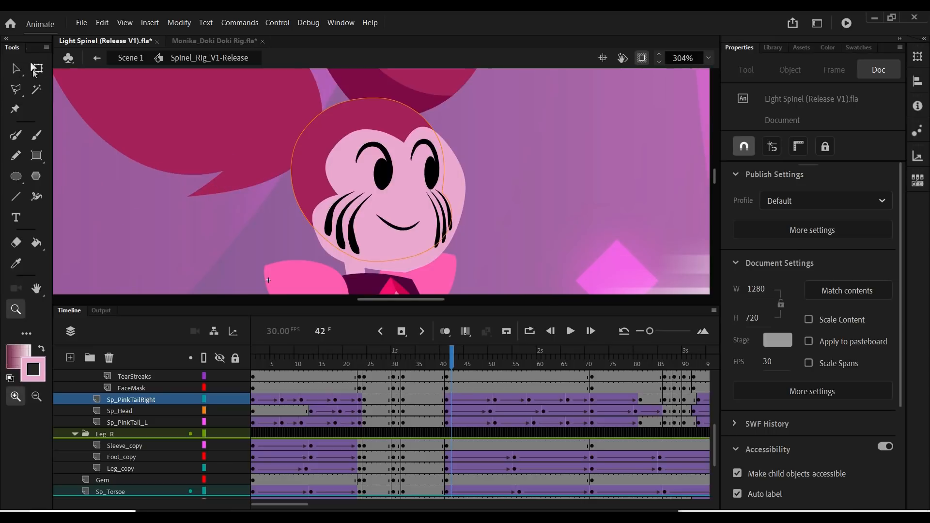
click(304, 184)
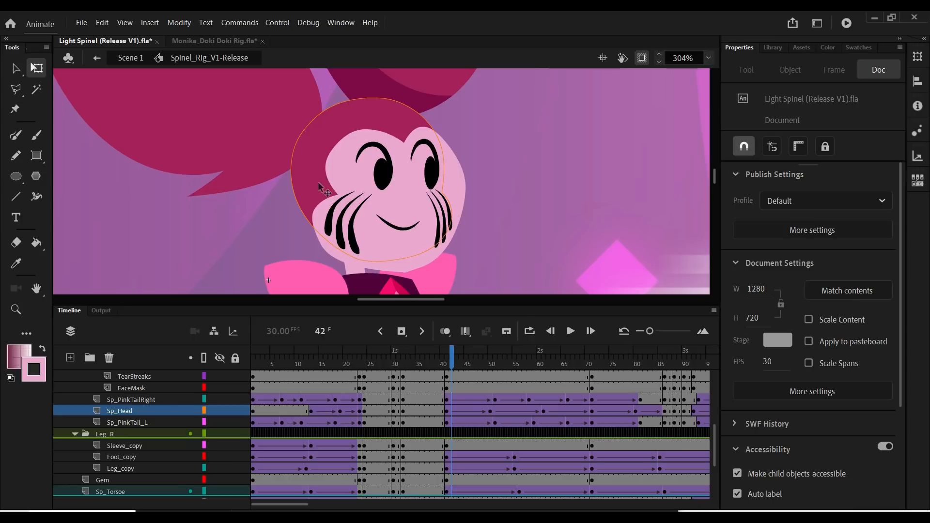
drag(321, 188, 402, 186)
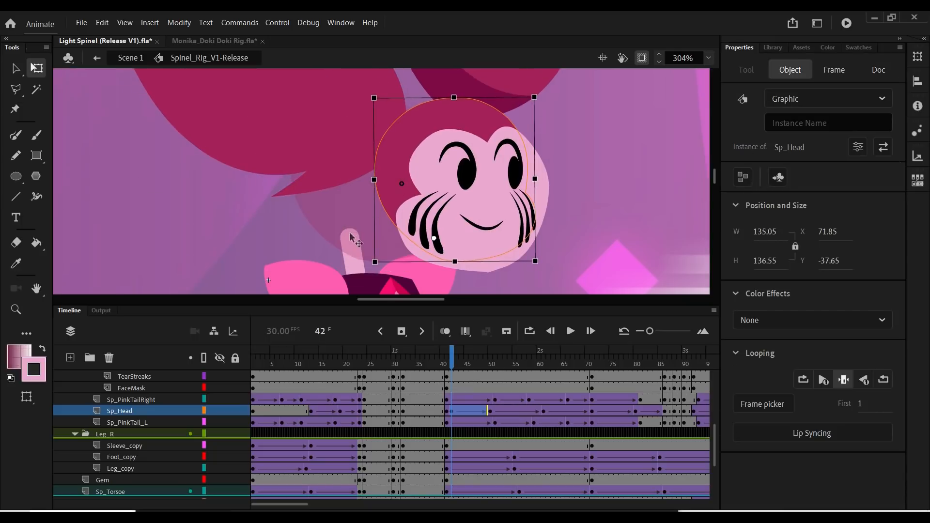
key(ctrl+z)
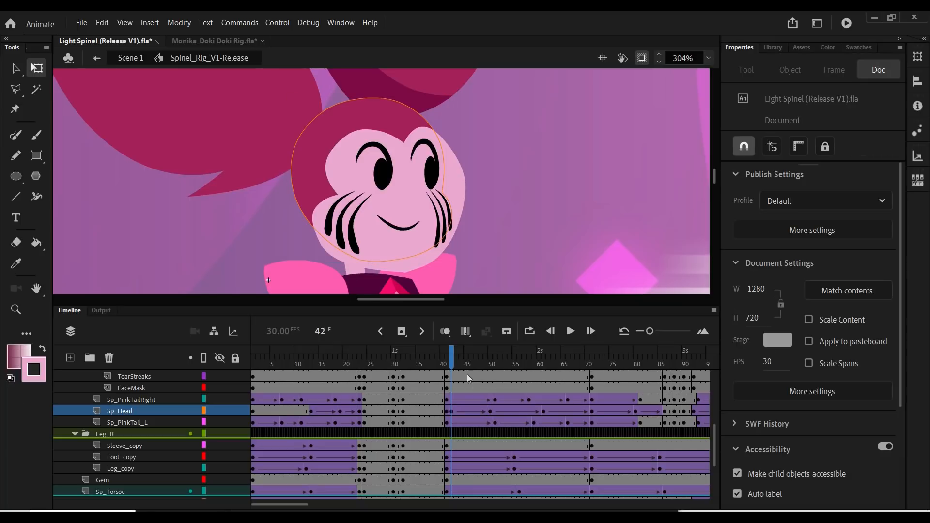
key(ctrl+z)
Try rotating Spinel's neck with the Free Transform tool on frame 35 to test the head parenting, undoing the rotation
click(420, 361)
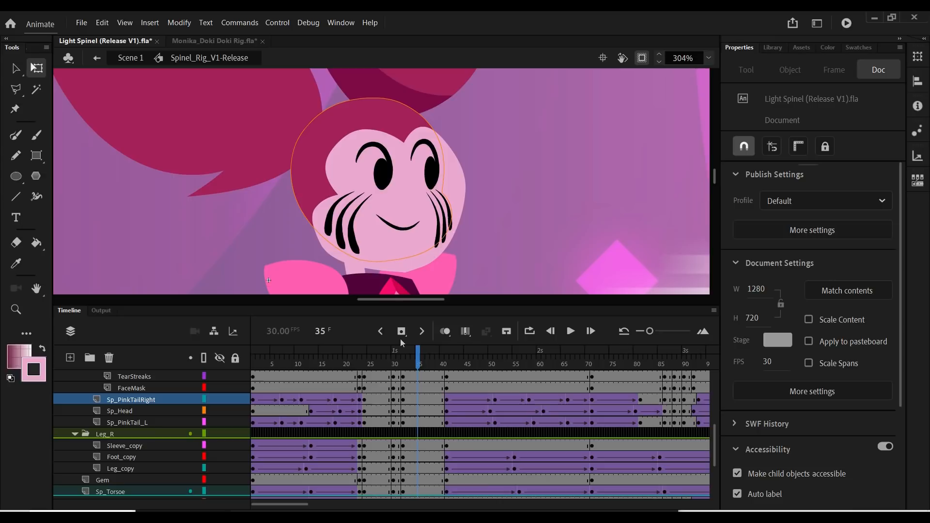
click(352, 279)
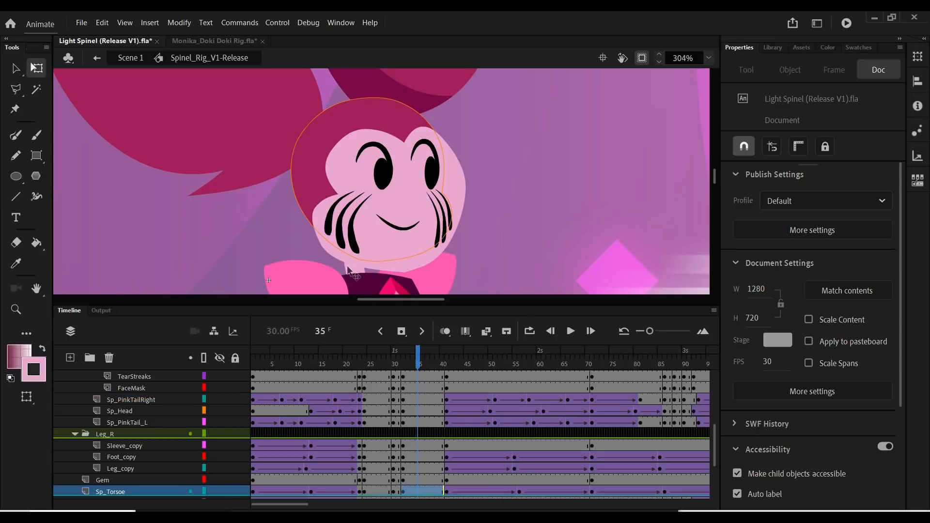
click(286, 232)
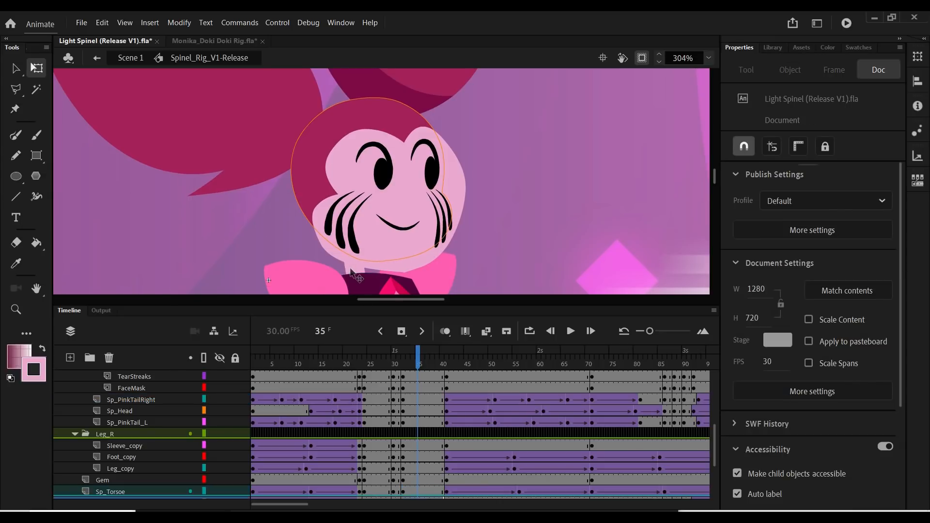
click(352, 273)
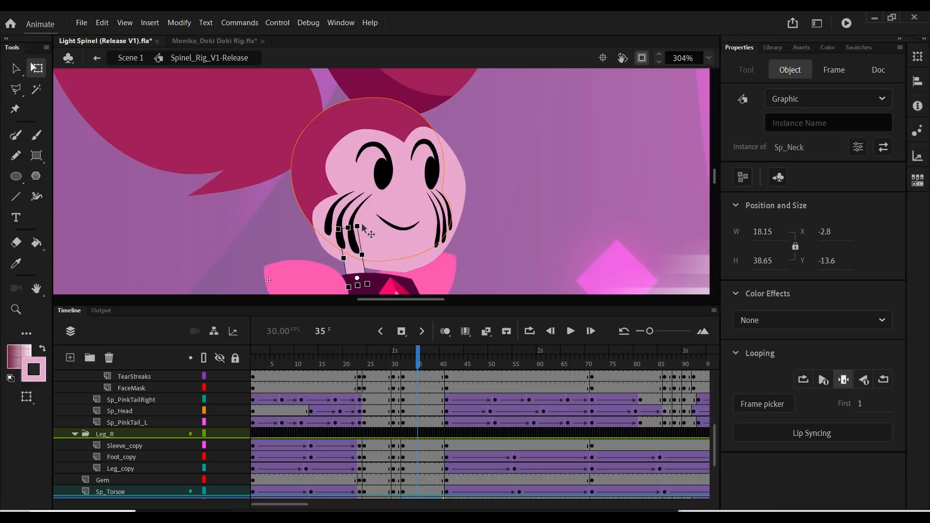
drag(362, 226, 352, 221)
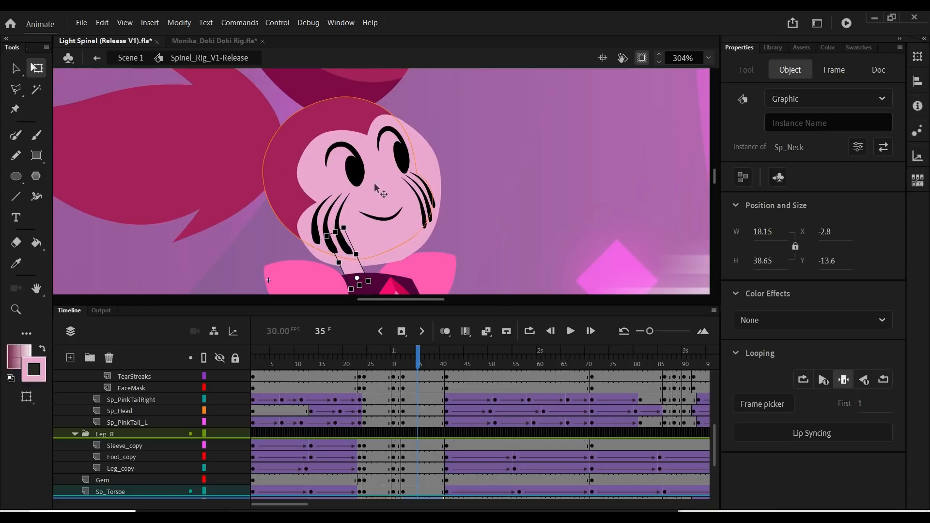
key(ctrl+z)
Open Spinel's Sp_FacePatch symbol, step through its alternate face shapes, and return to the Spinel_Rig_V1-Release timeline
click(345, 160)
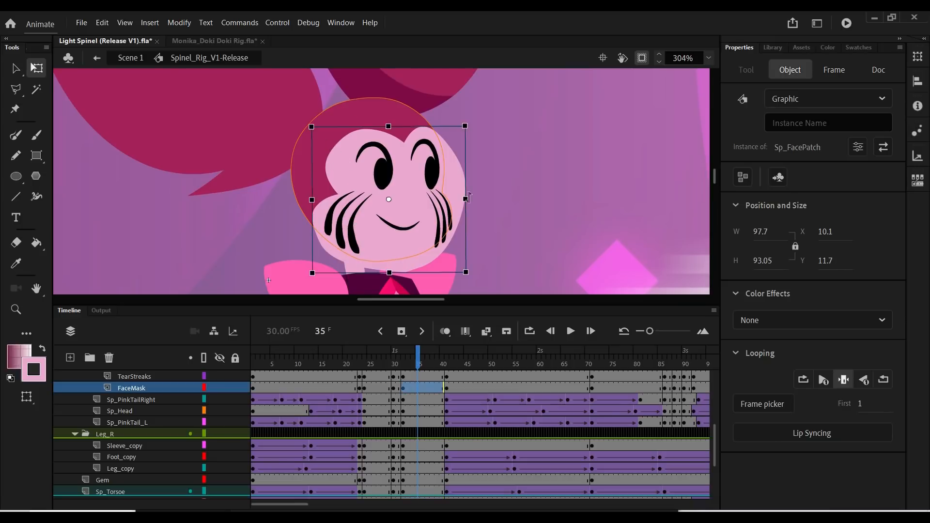
double_click(341, 168)
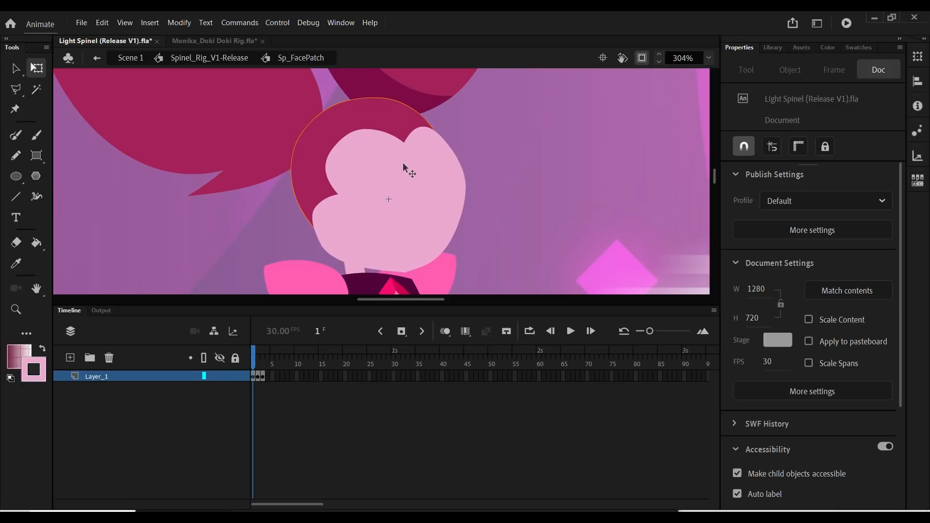
key(period)
key(period)
key(comma)
key(comma)
click(228, 58)
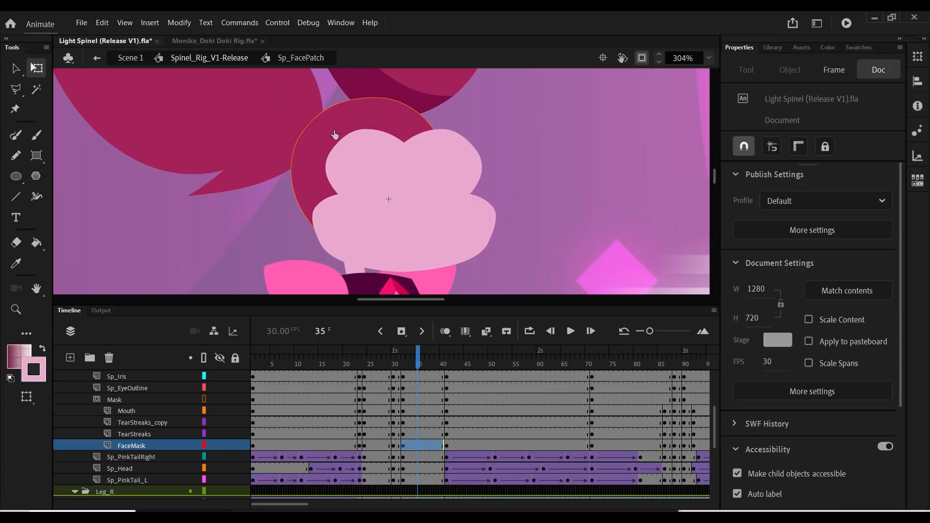
double_click(214, 84)
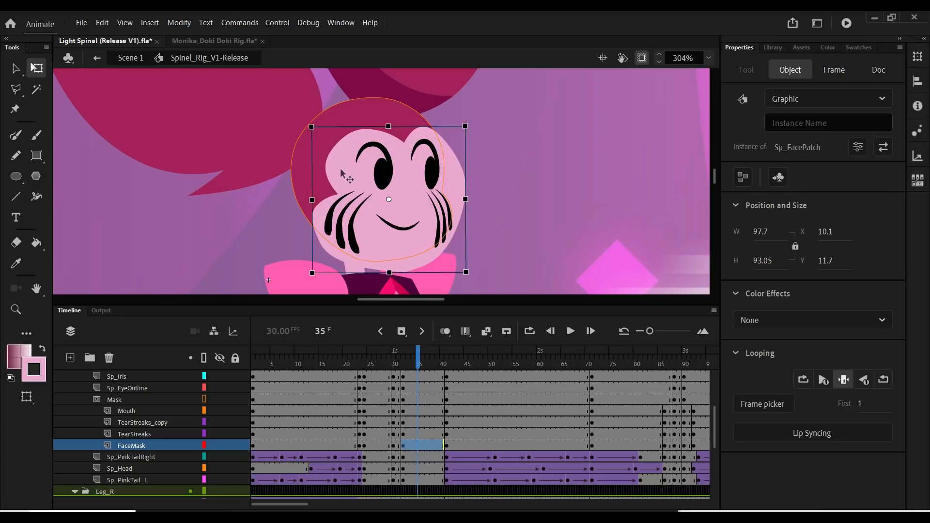
Try skewing Spinel's face patch vertically with the Free Transform tool on frame 35, then undo the skew
mouse_move(312, 165)
mouse_down()
mouse_move(312, 194)
mouse_move(313, 149)
mouse_up()
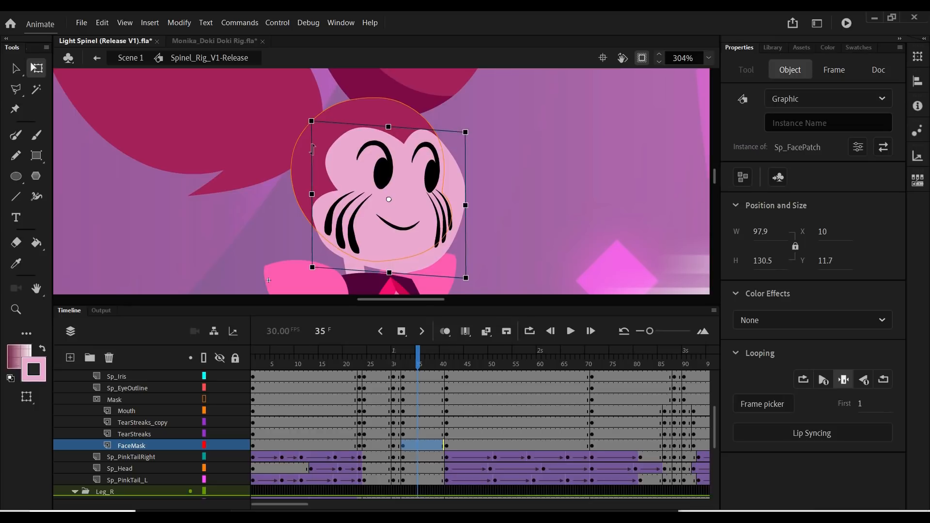
key(ctrl+z)
key(ctrl+z)
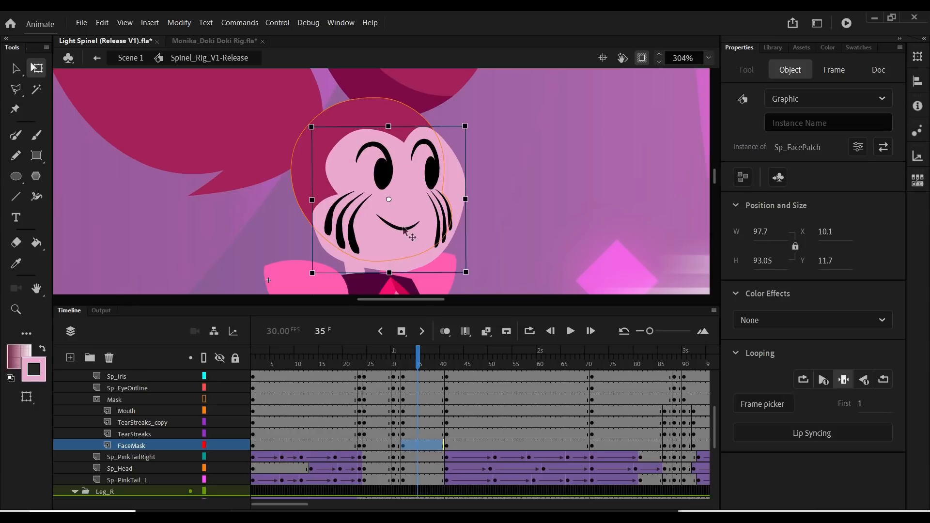
Edit Spinel's Sp_Mouth symbol in place to examine its labelled Tounge Out, Teeth and Open mouth shapes, then return to the rig
click(387, 222)
right_click(405, 222)
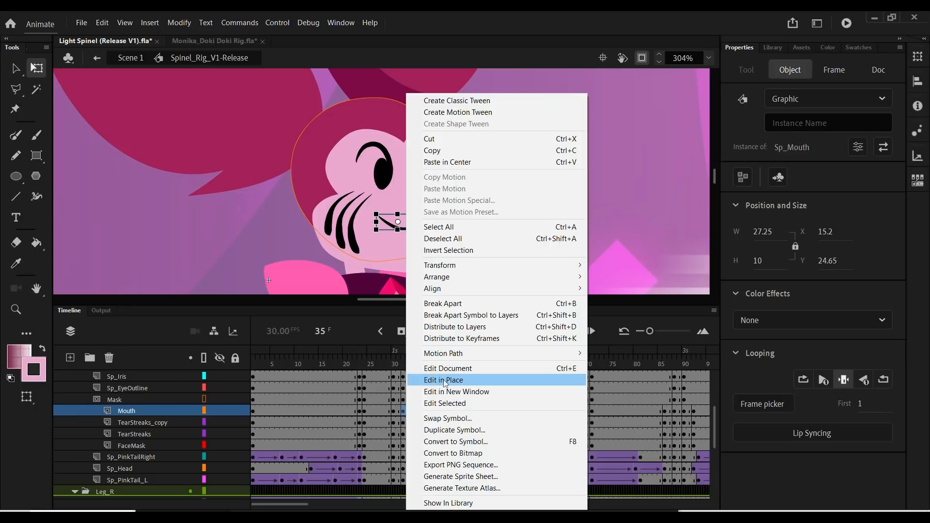
click(456, 380)
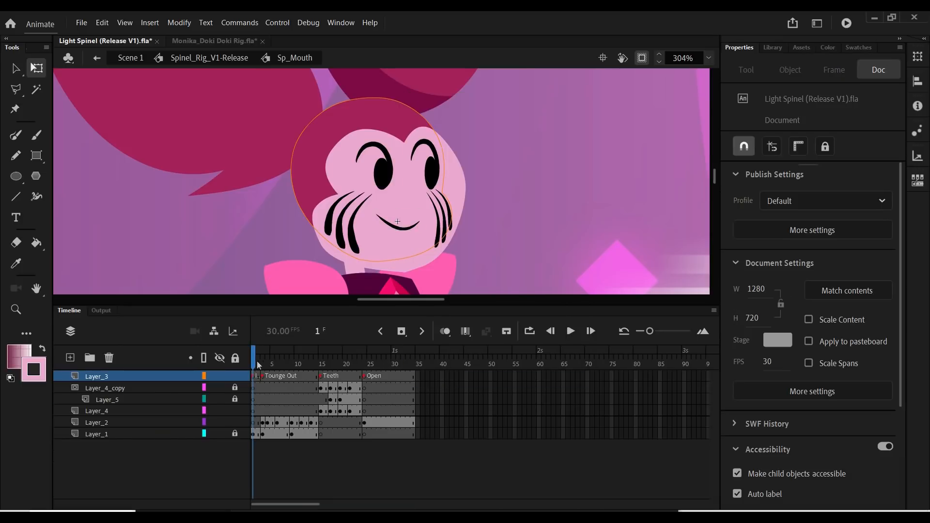
drag(260, 359, 376, 359)
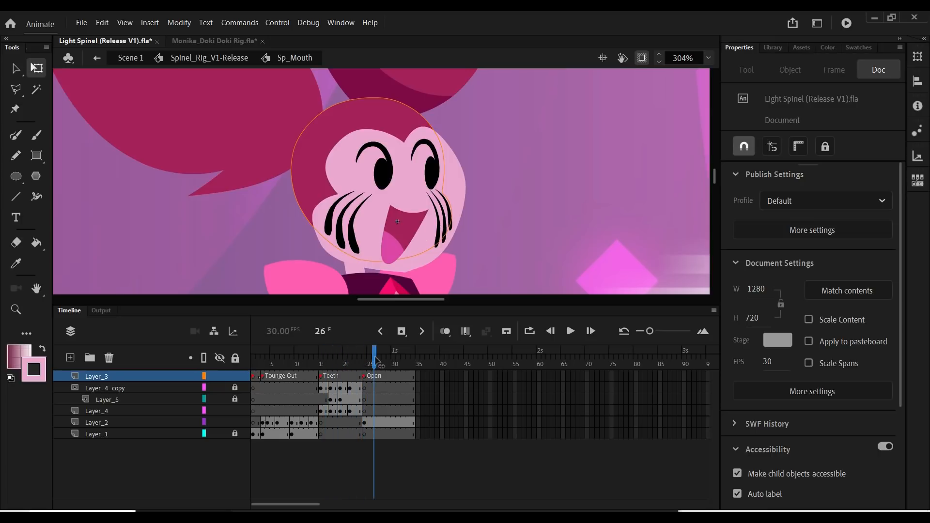
click(234, 58)
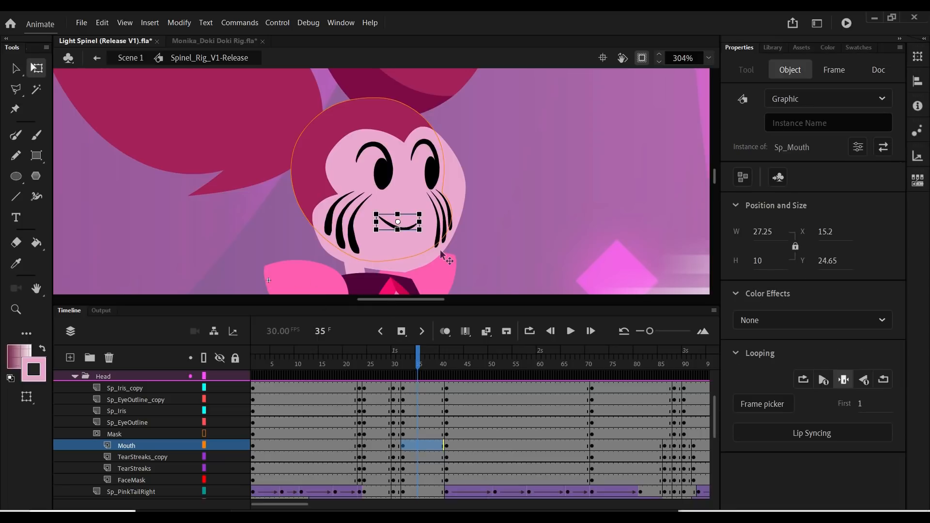
Open Spinel's Sp_Hand symbol to examine its hand shapes, then return to the rig timeline
scroll(320, 194, down, 5)
click(319, 171)
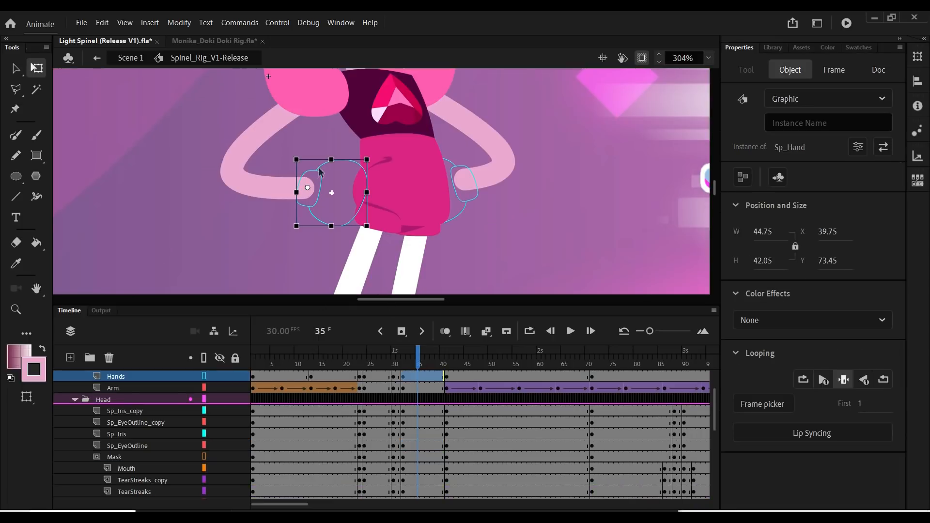
double_click(319, 171)
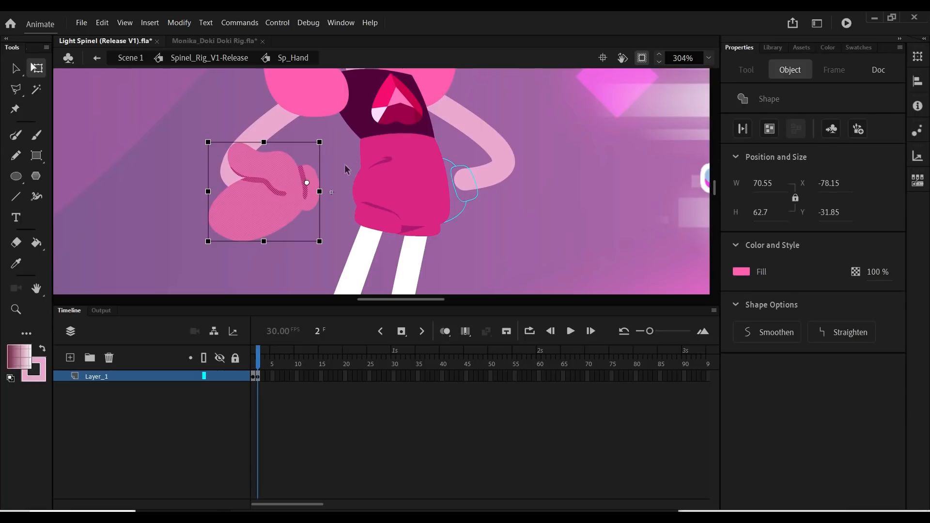
click(272, 126)
click(209, 58)
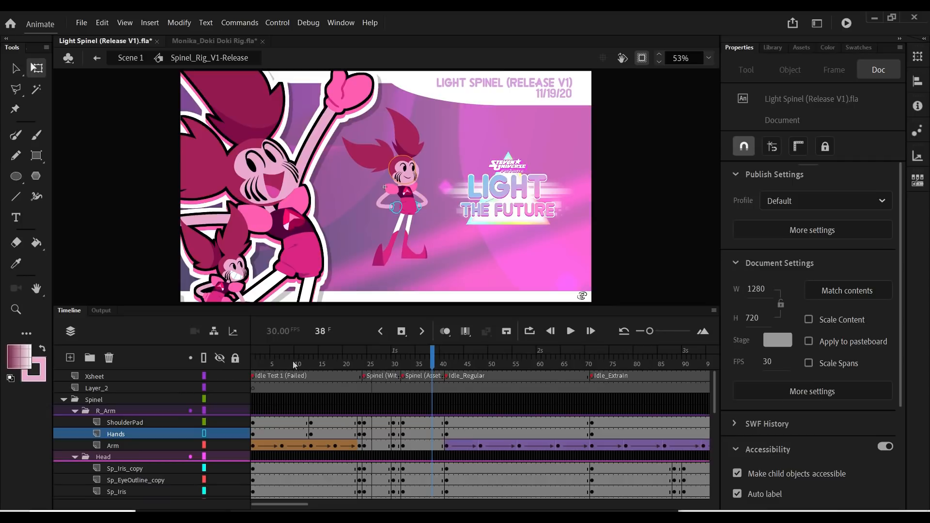
Scrub the rig timeline from the Idle Test 1 (Failed) section through the labelled Spinel versions to review their poses
drag(264, 358, 359, 378)
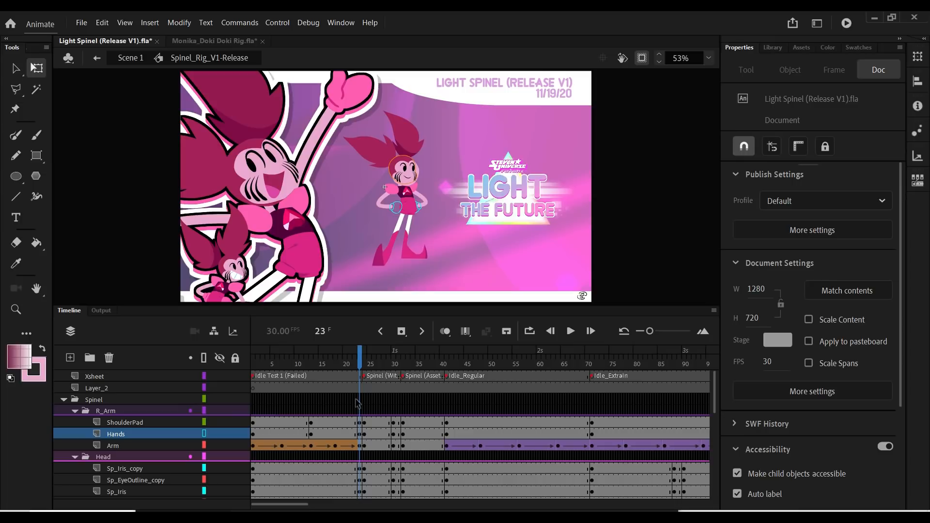
drag(351, 361, 365, 356)
click(366, 361)
drag(366, 360, 396, 363)
click(411, 376)
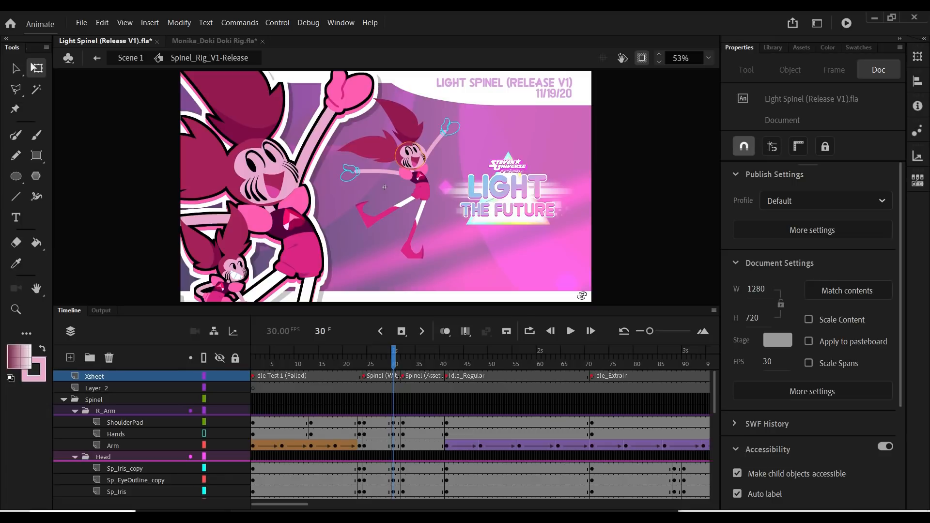
Review the rig's idle animations through Idle Extra Mid and Idle Extra Out, then return to Scene 1
drag(290, 504, 311, 505)
drag(280, 362, 668, 434)
drag(305, 505, 345, 504)
drag(341, 362, 535, 390)
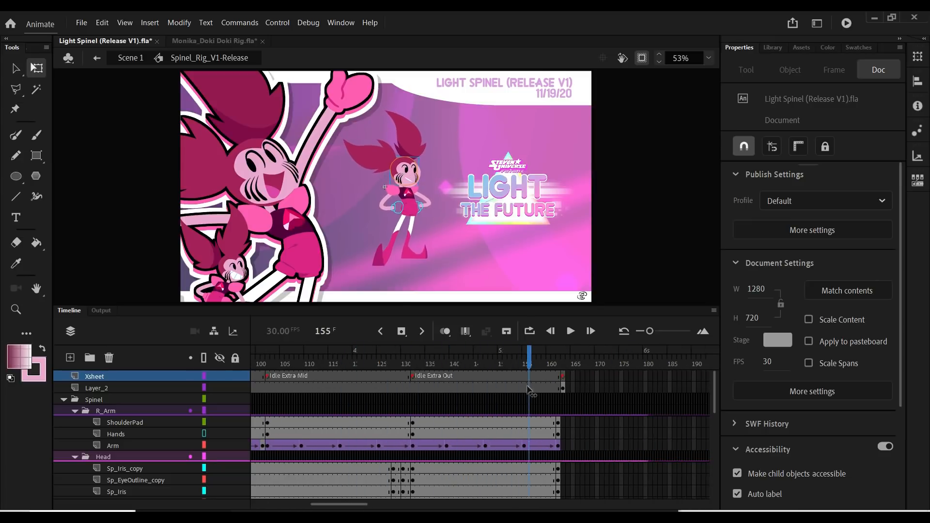
click(556, 366)
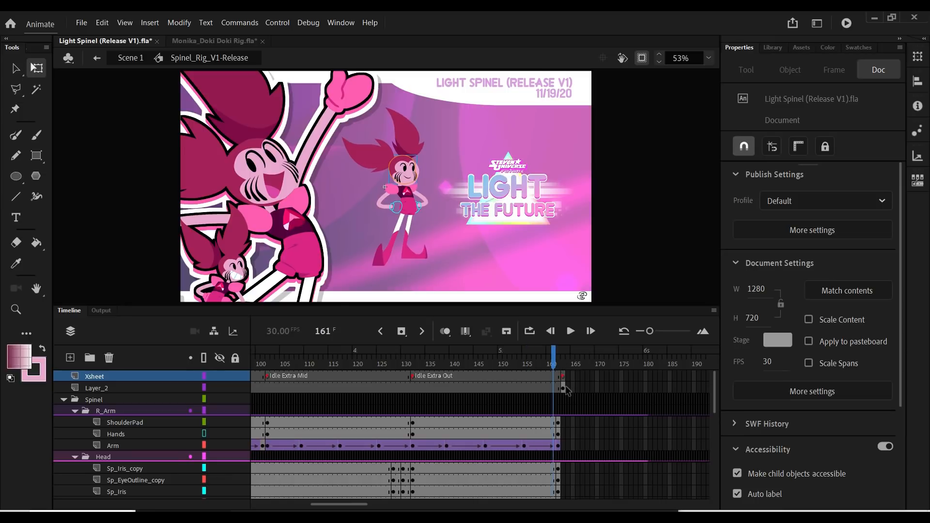
drag(545, 358, 335, 368)
click(131, 58)
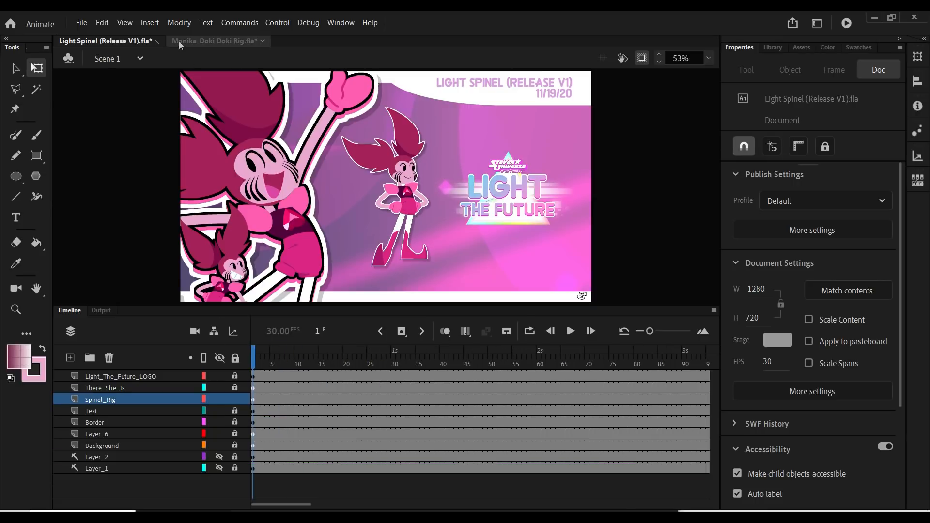
Switch to the Monika_Doki Doki Rig document, scrub through the Happy and Sad shapes inside the Mouth symbol, and return to the Monika rig
click(179, 42)
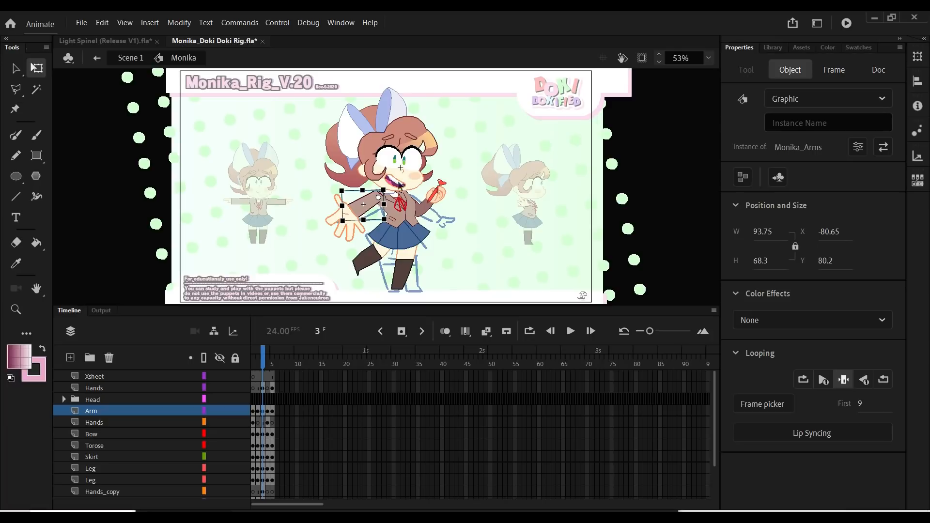
click(400, 184)
right_click(399, 184)
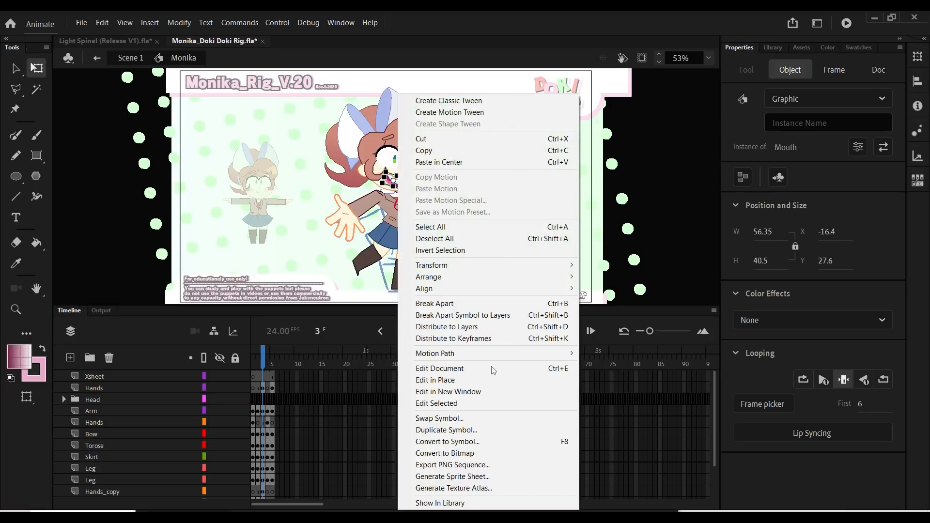
click(472, 379)
drag(261, 350, 442, 377)
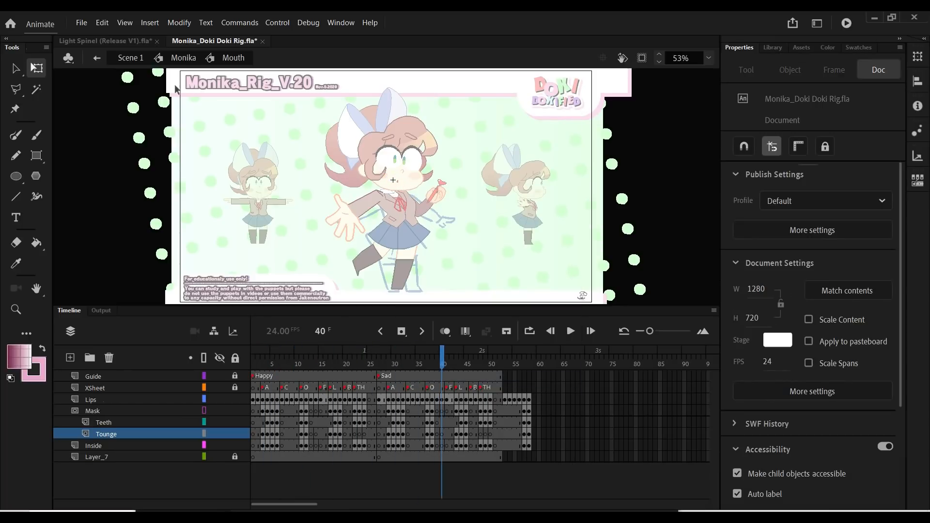
click(183, 58)
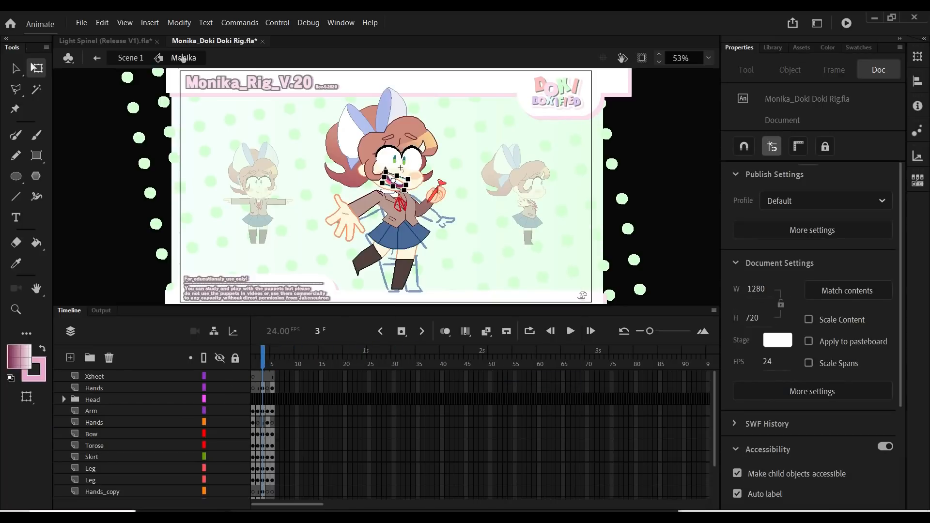
Scrub Monika's poses back toward the first frame, switch to the Light Spinel document, and briefly select the Spinel rig instance
click(518, 162)
mouse_move(262, 356)
mouse_down()
mouse_move(271, 362)
mouse_move(256, 363)
mouse_move(271, 364)
mouse_move(255, 371)
mouse_up()
key(ctrl+Tab)
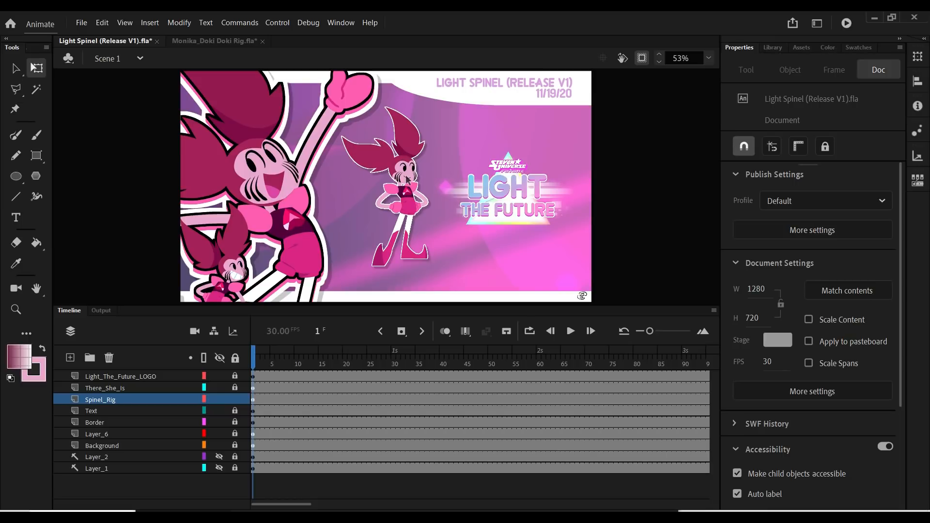
click(413, 131)
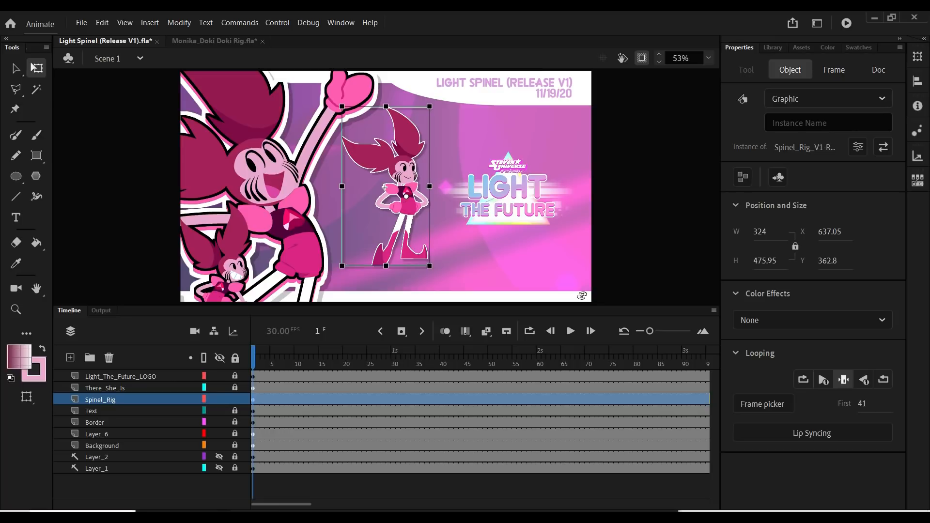
key(ctrl+shift+a)
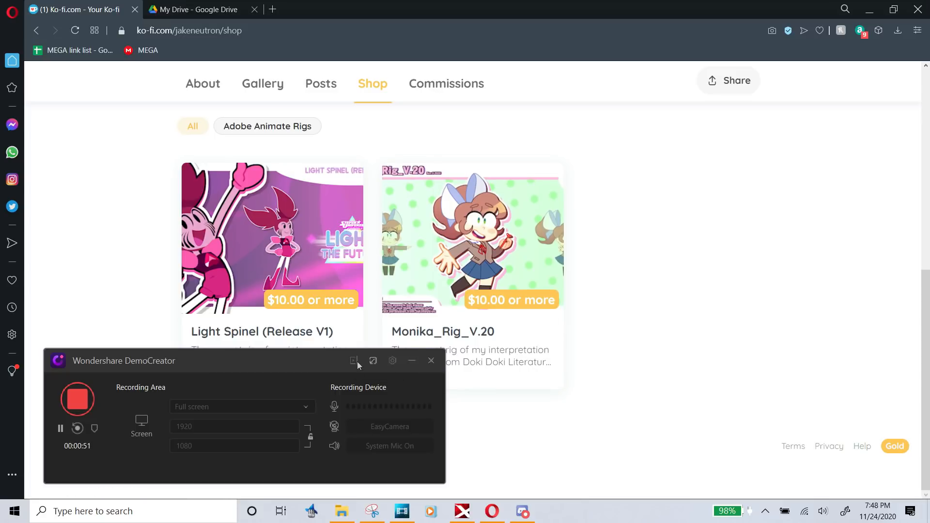
Stop the DemoCreator screen recording and place the Rec_19.47.11 clip at the start of the editing timeline
click(89, 399)
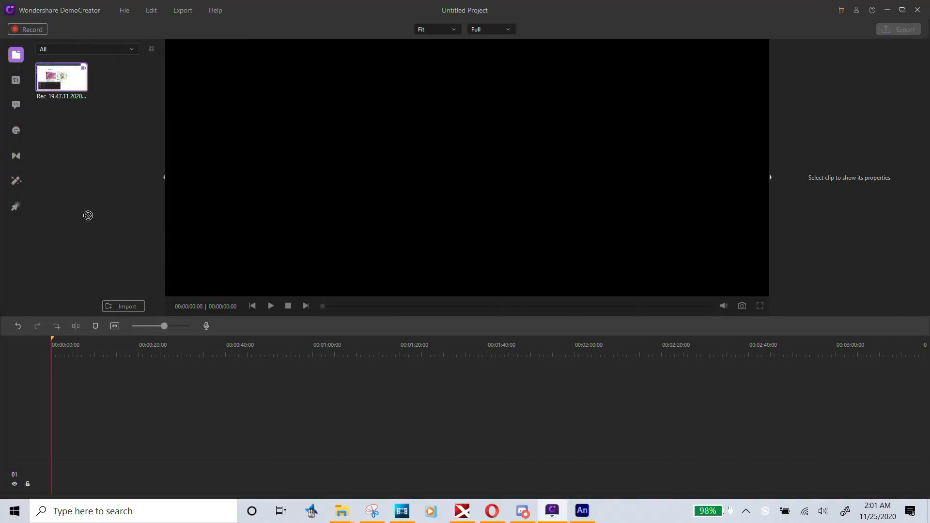
drag(88, 215, 55, 381)
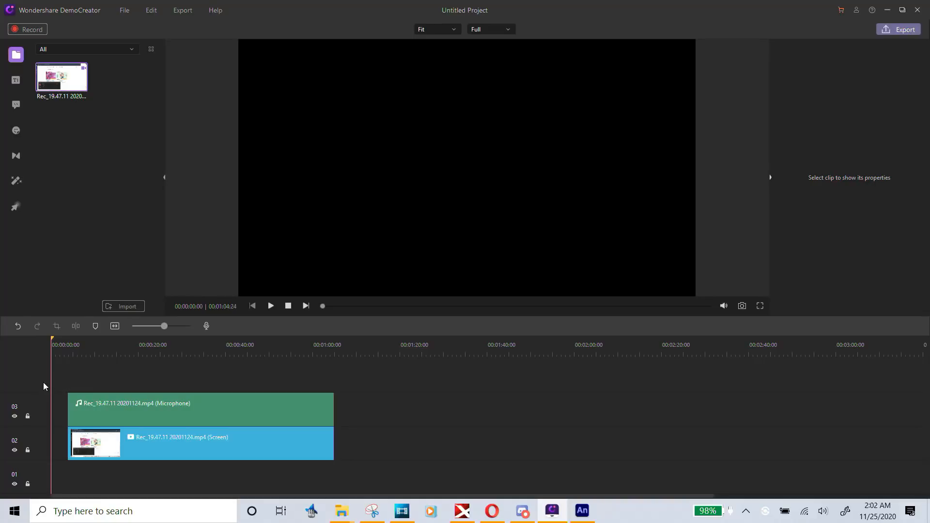
mouse_move(121, 405)
mouse_down()
mouse_move(104, 405)
mouse_move(127, 405)
mouse_move(159, 443)
mouse_move(106, 414)
mouse_up()
click(91, 406)
key(ctrl+z)
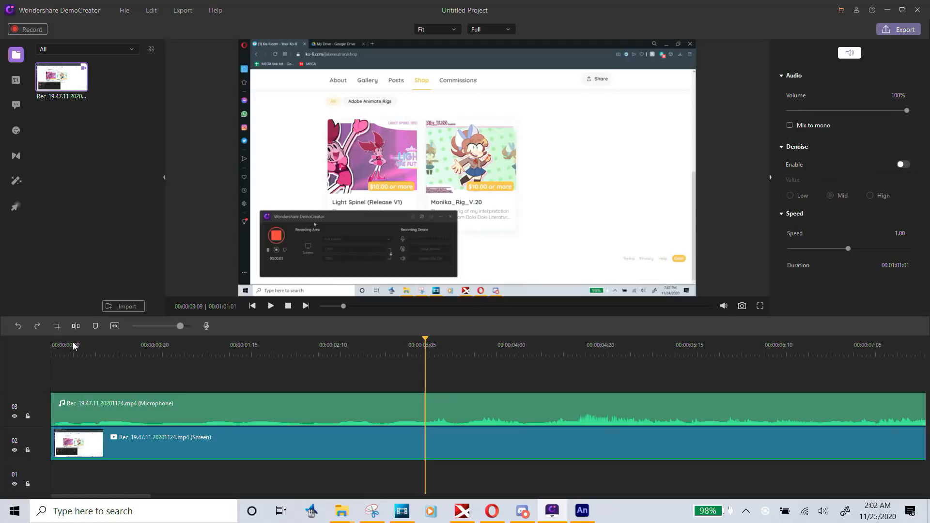
Split the microphone and screen clips at 00:00:03:09 and delete the opening section of both
click(76, 327)
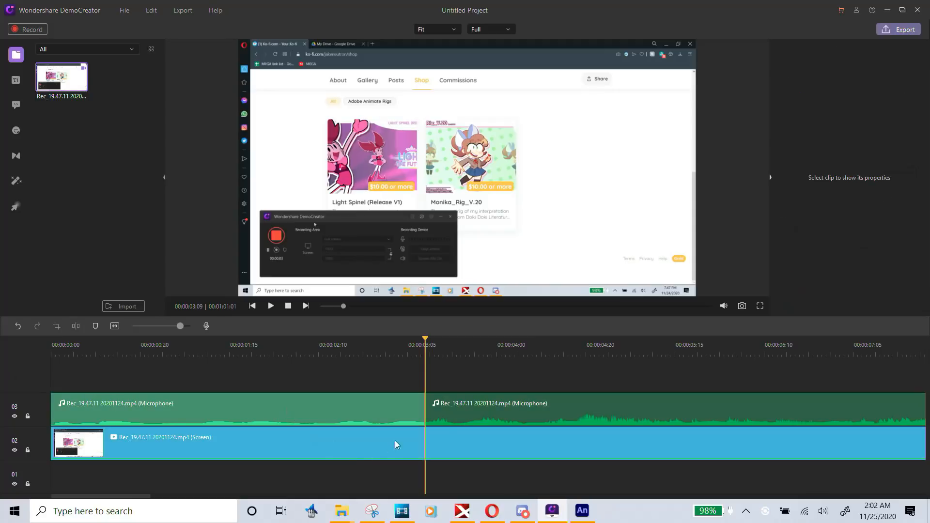
click(449, 446)
key(ctrl+a)
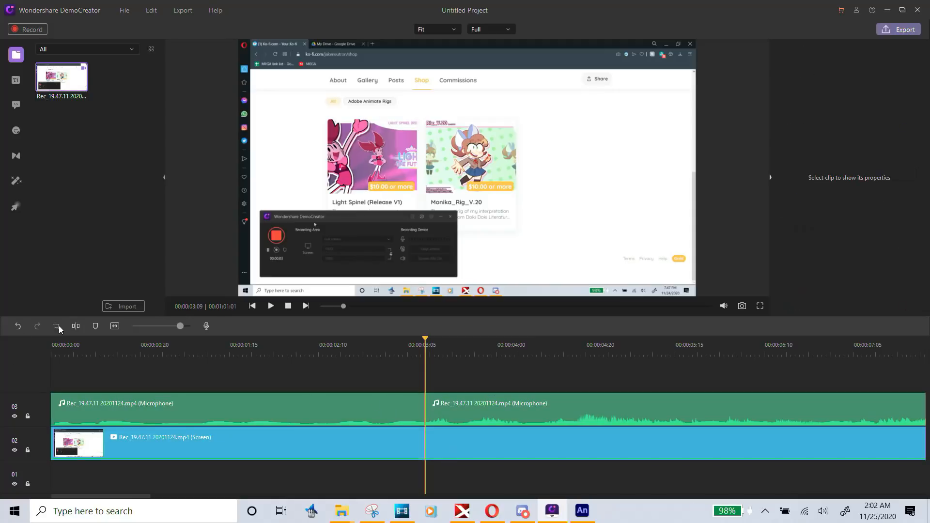
click(76, 326)
key(Delete)
Browse the available titles, annotations, stickers, transitions, effects and cursor effects for the video project
click(16, 79)
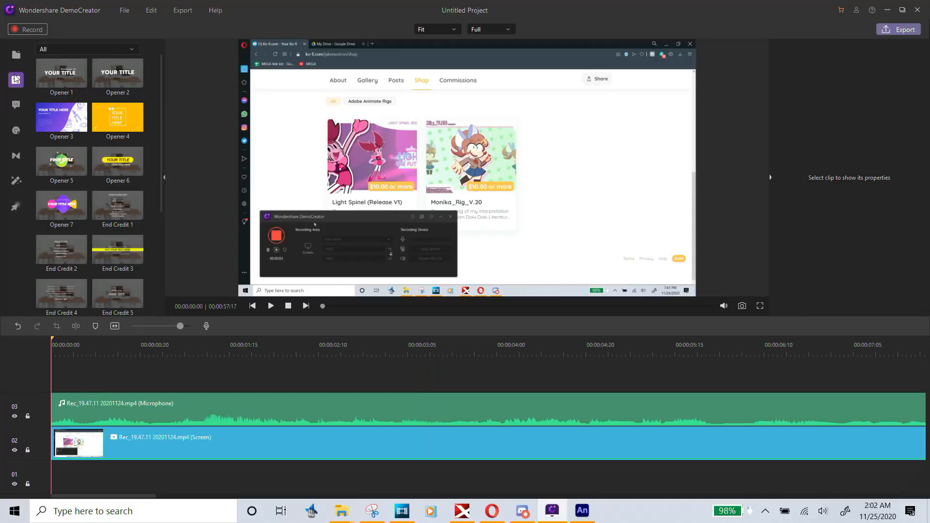
click(15, 106)
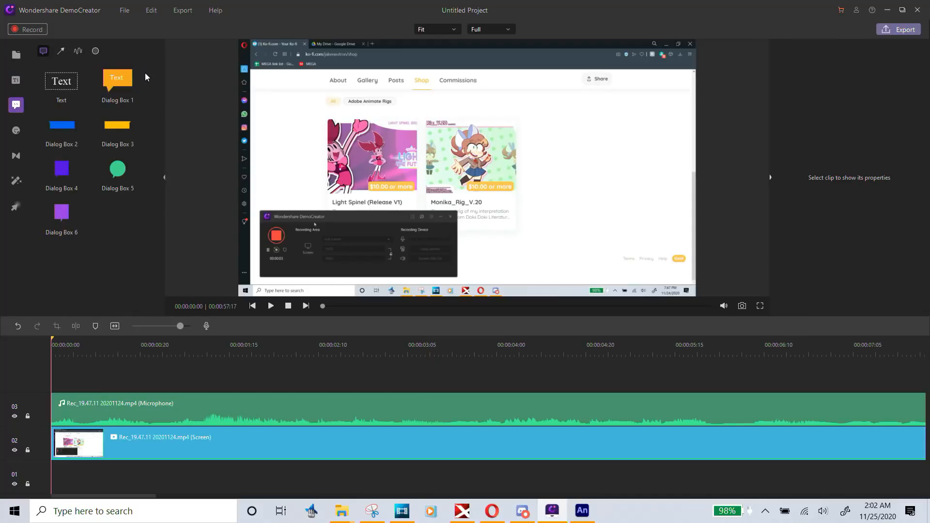
click(16, 80)
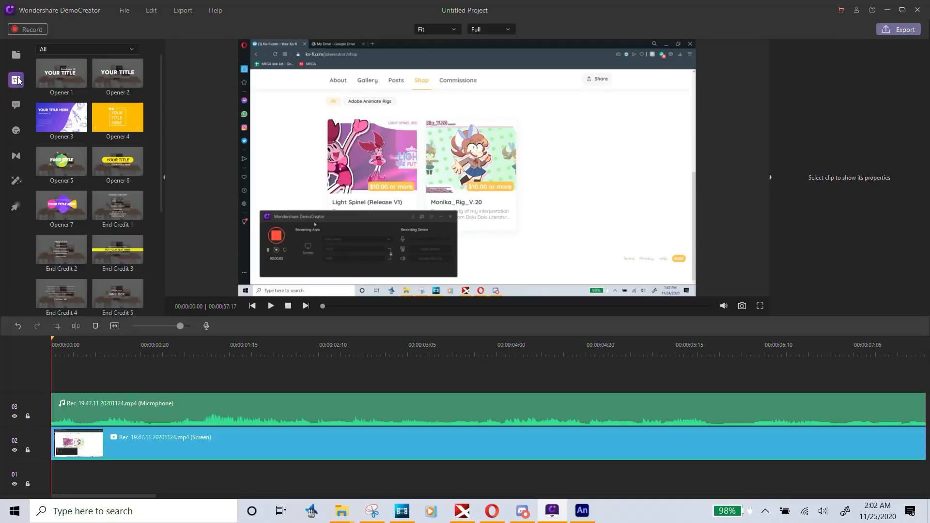
click(16, 130)
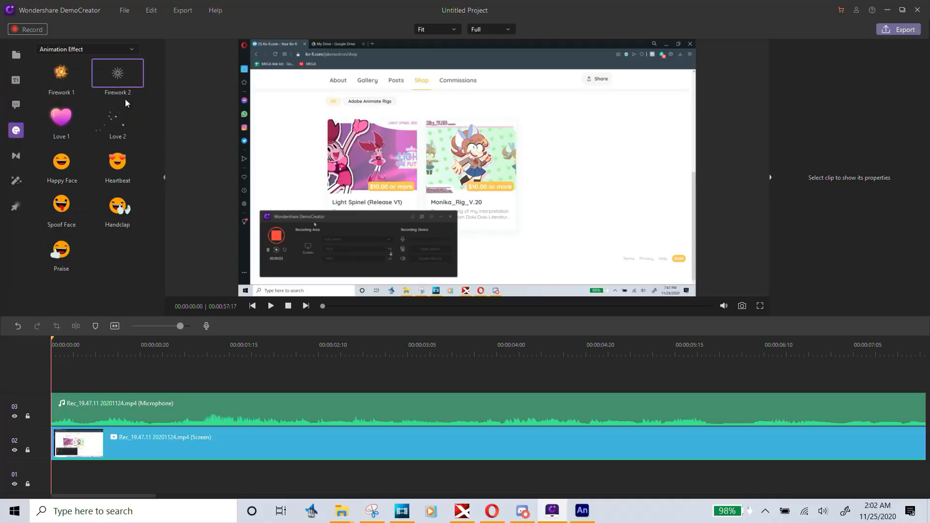
click(22, 157)
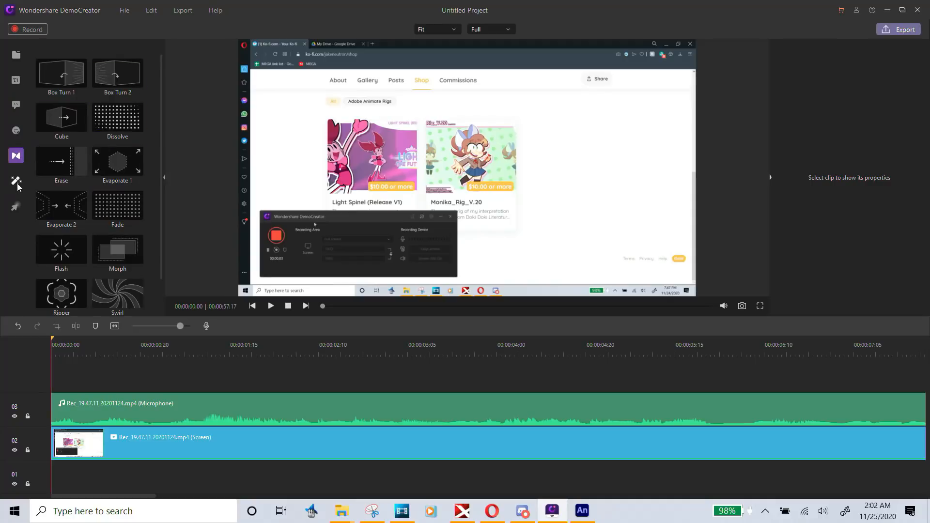
click(16, 181)
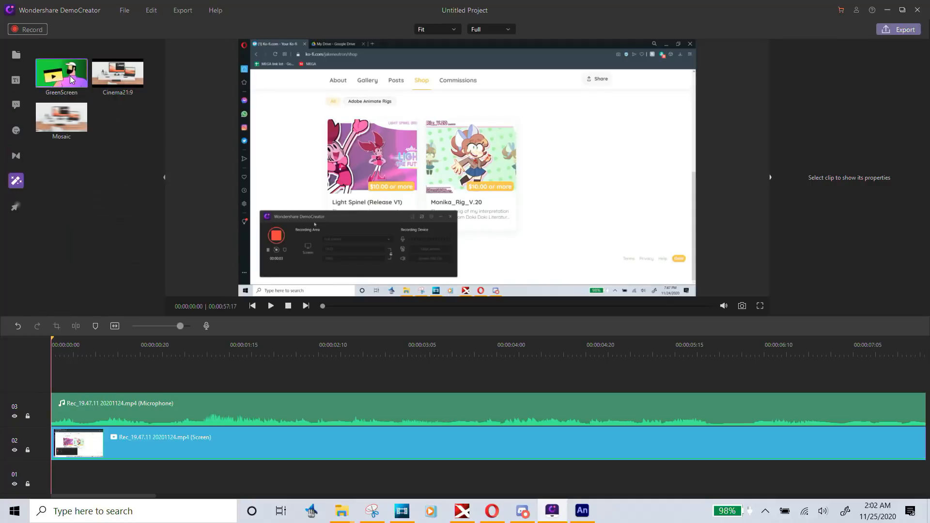
click(16, 206)
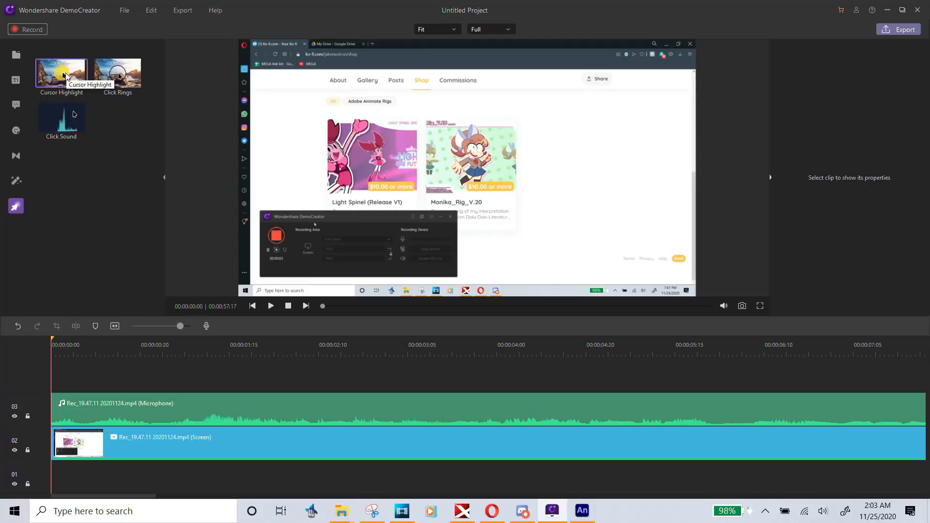
Try applying the Cursor Highlight effect to the screen clip, then undo it
drag(66, 76, 95, 452)
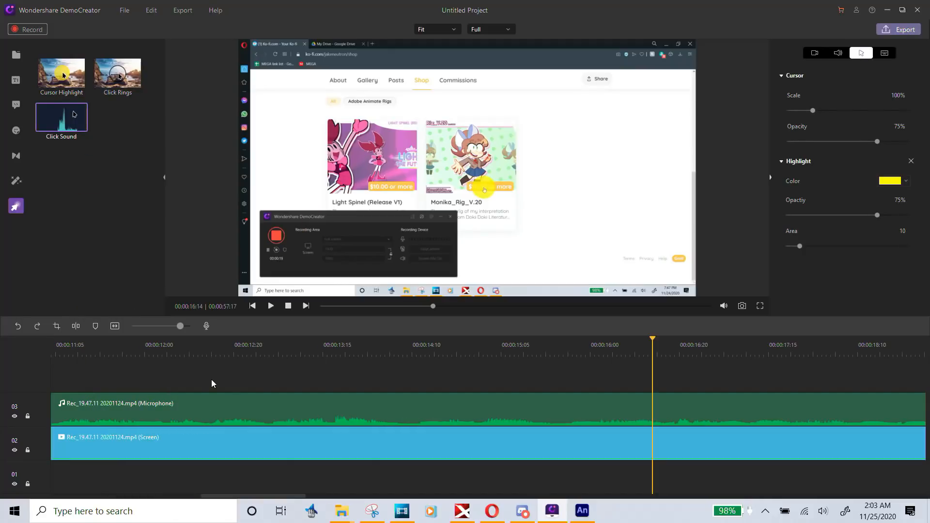
click(211, 379)
key(ctrl+z)
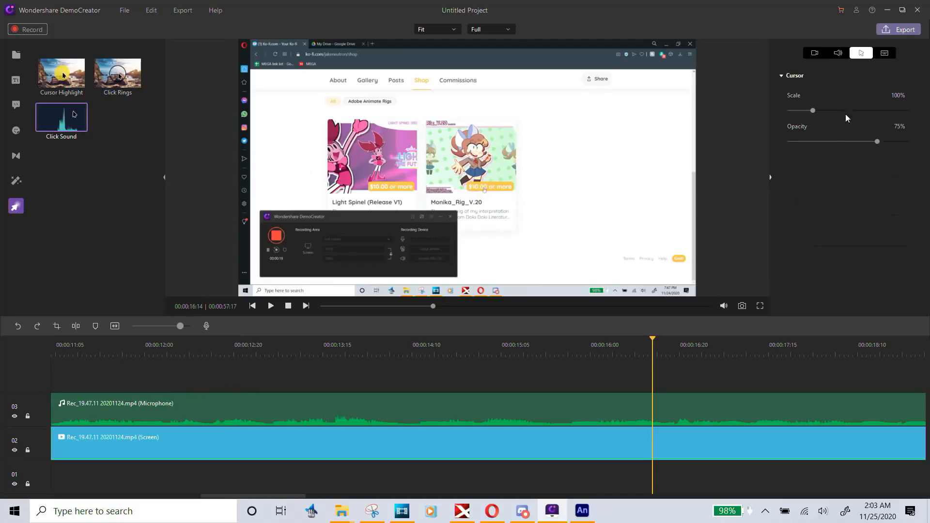
Try adjusting the cursor scale of the screen clip, restoring it to 100%
click(814, 110)
drag(814, 111, 827, 124)
click(900, 75)
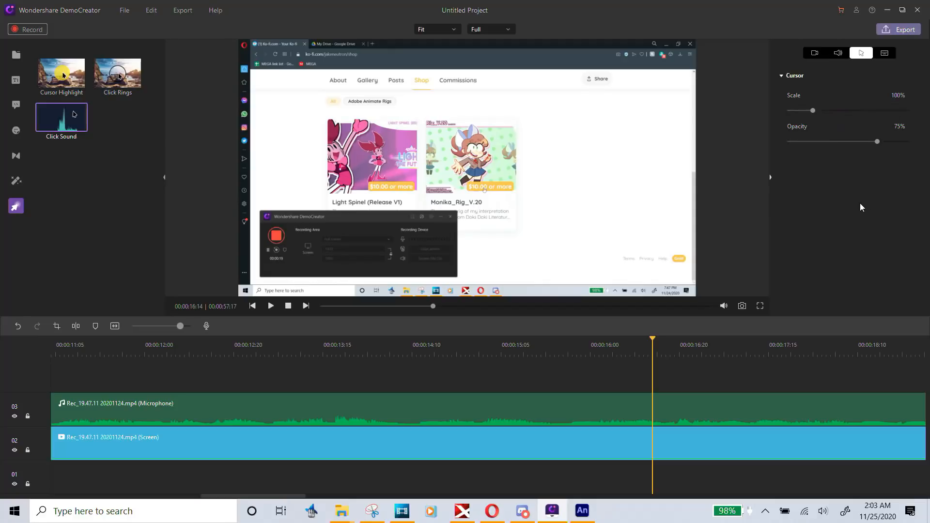